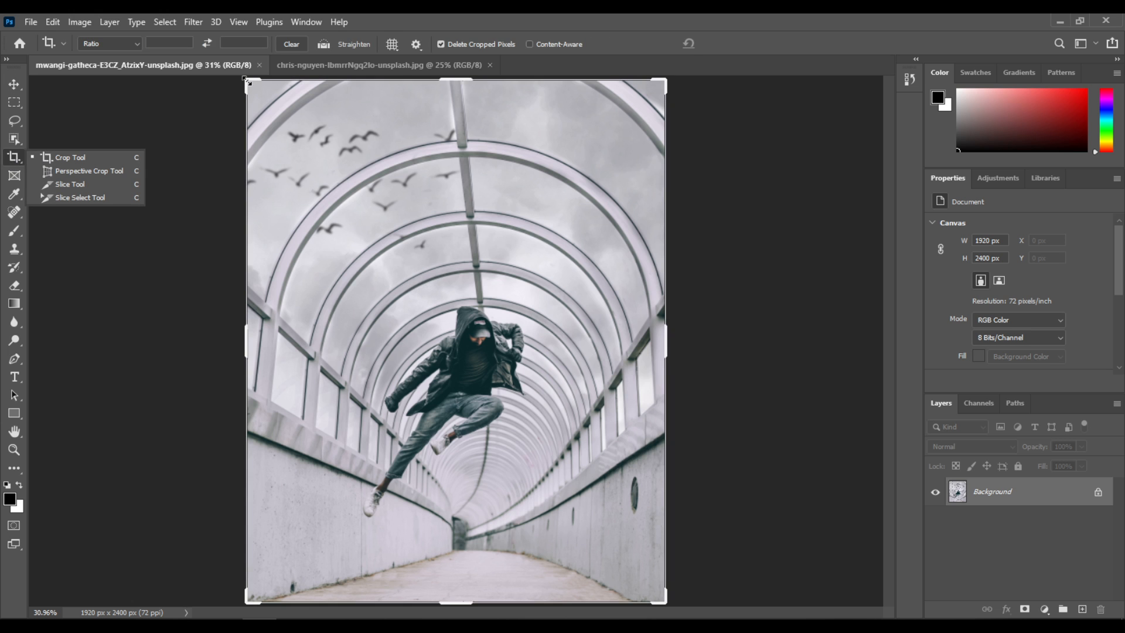
Crop the tunnel photo closely around the jumping man, to about 964 × 1218 px
left_click_drag(246, 81, 295, 176)
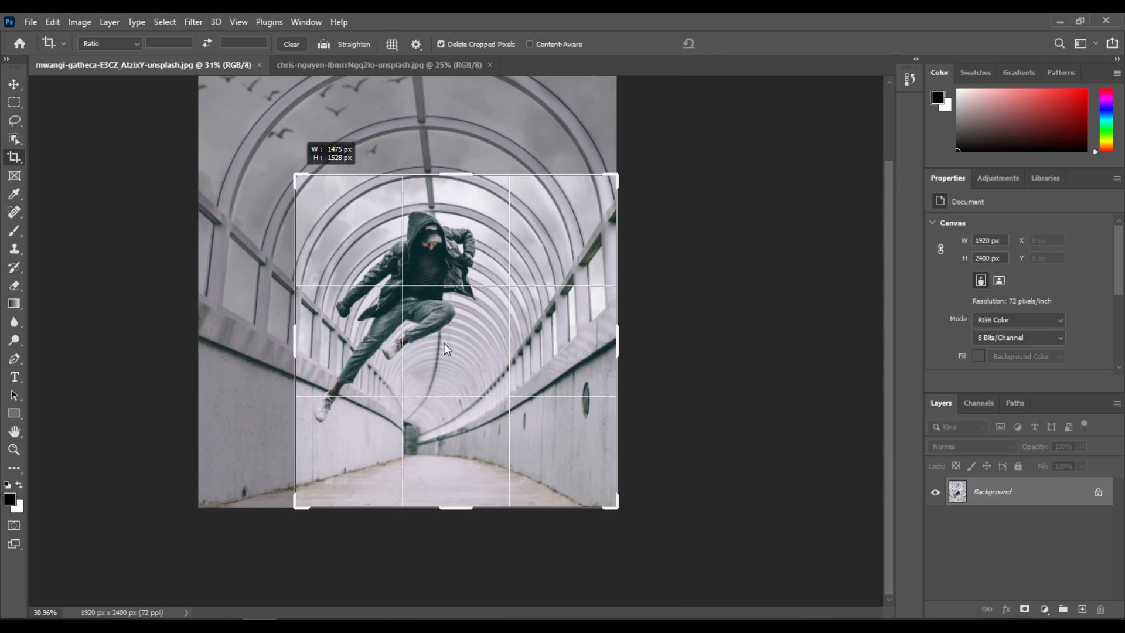
left_click_drag(618, 341, 570, 341)
left_click_drag(455, 507, 469, 464)
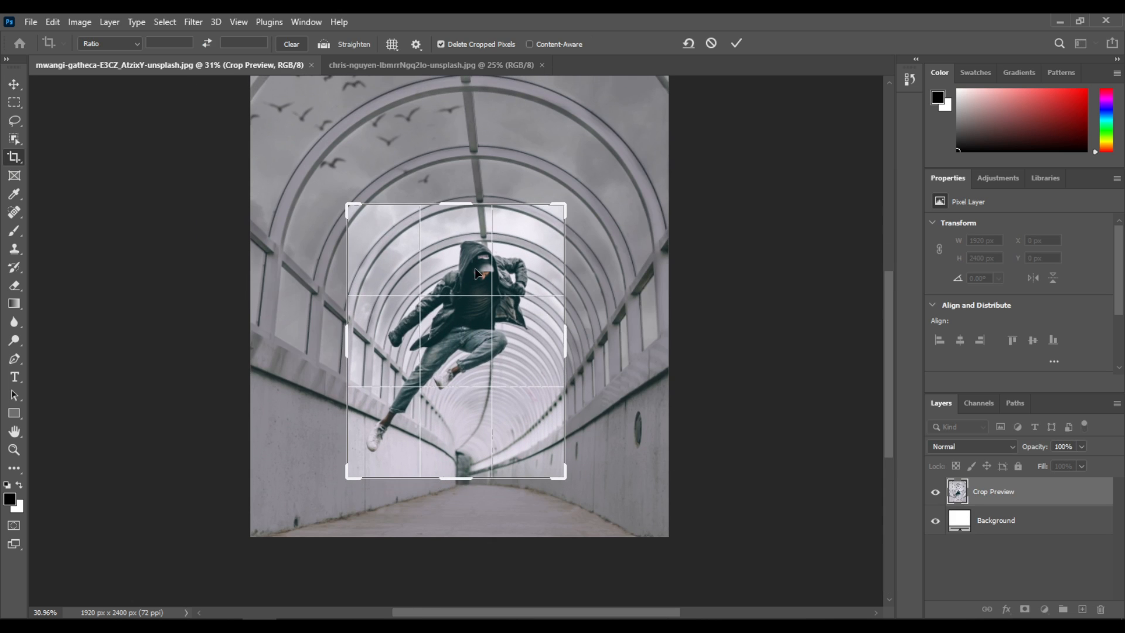
left_click_drag(466, 204, 467, 212)
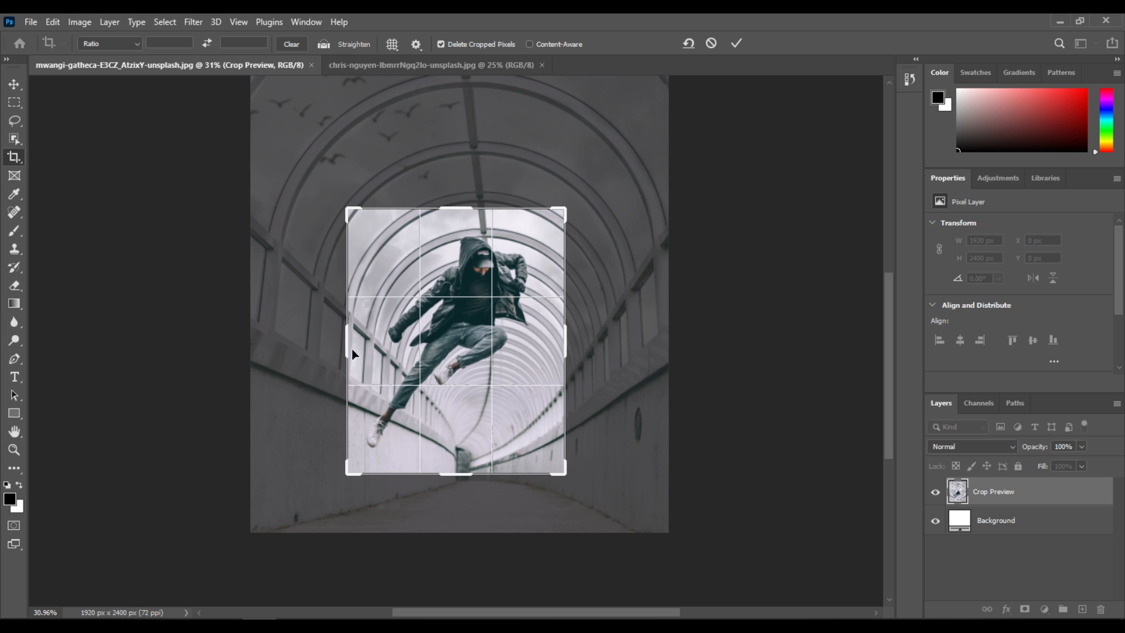
left_click_drag(354, 342, 357, 340)
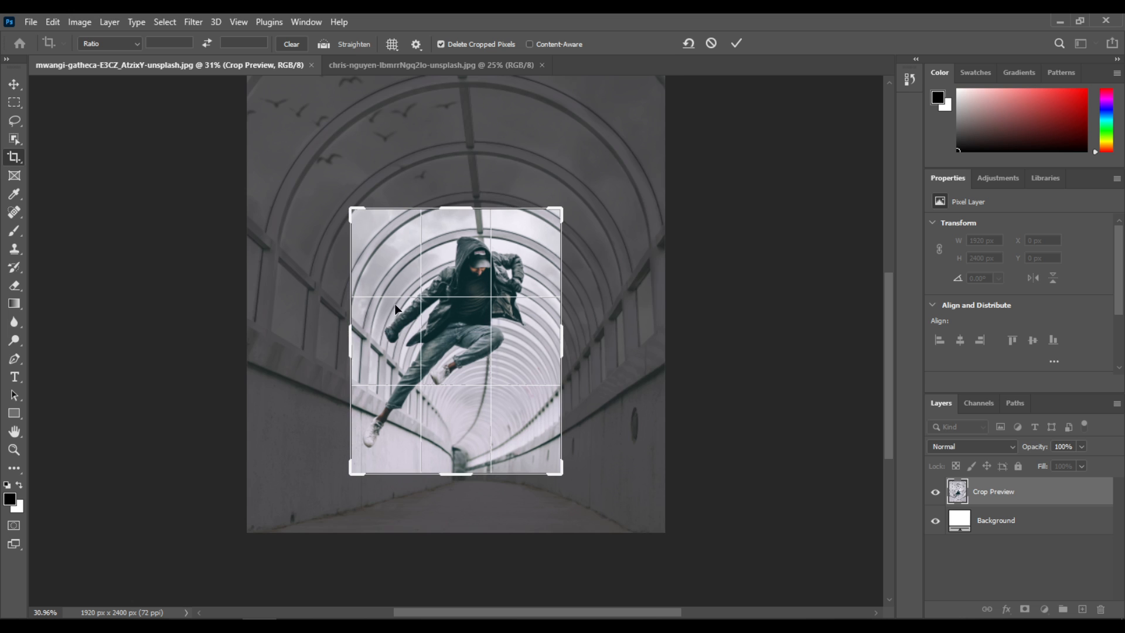
double_click(407, 349)
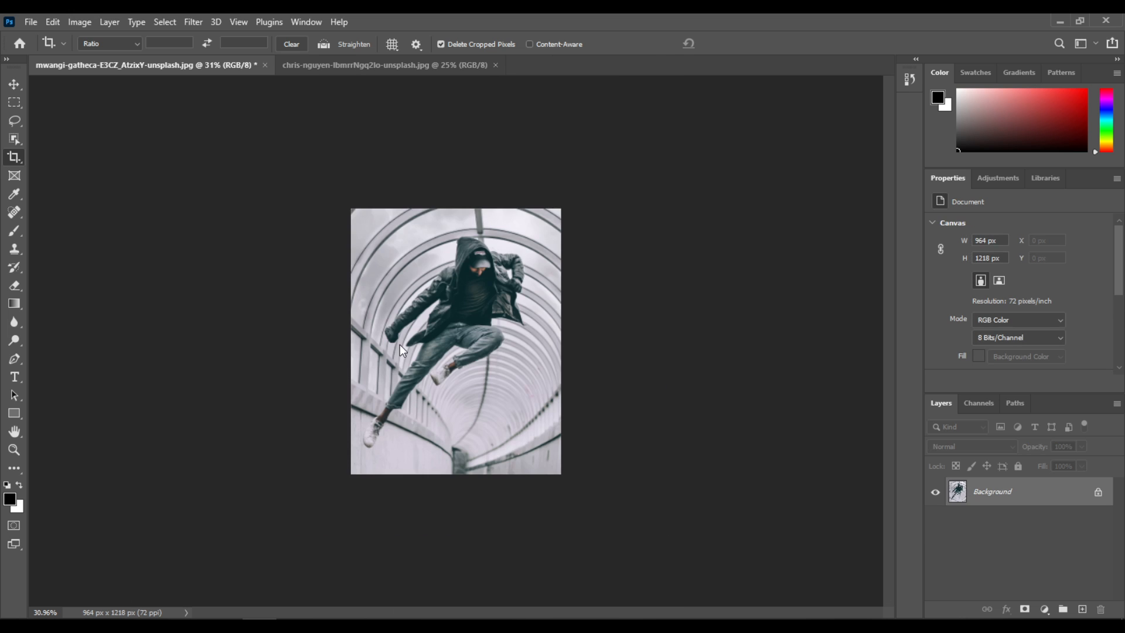
Select the jumping man as the subject and copy him onto a new layer
scroll(448, 334, "up", 6)
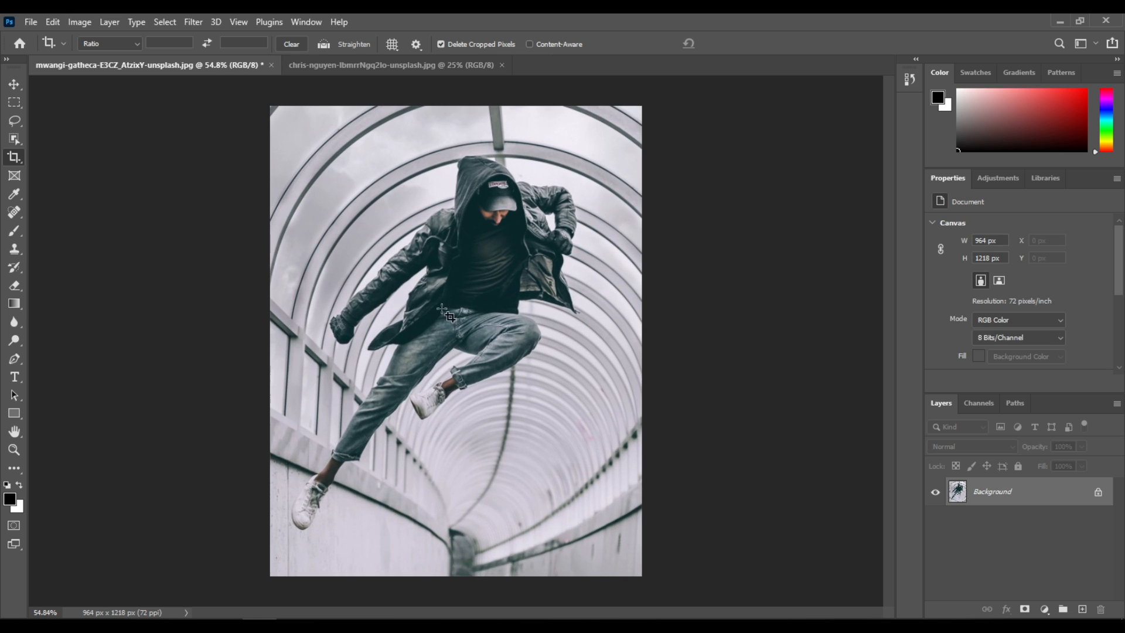
left_click(165, 22)
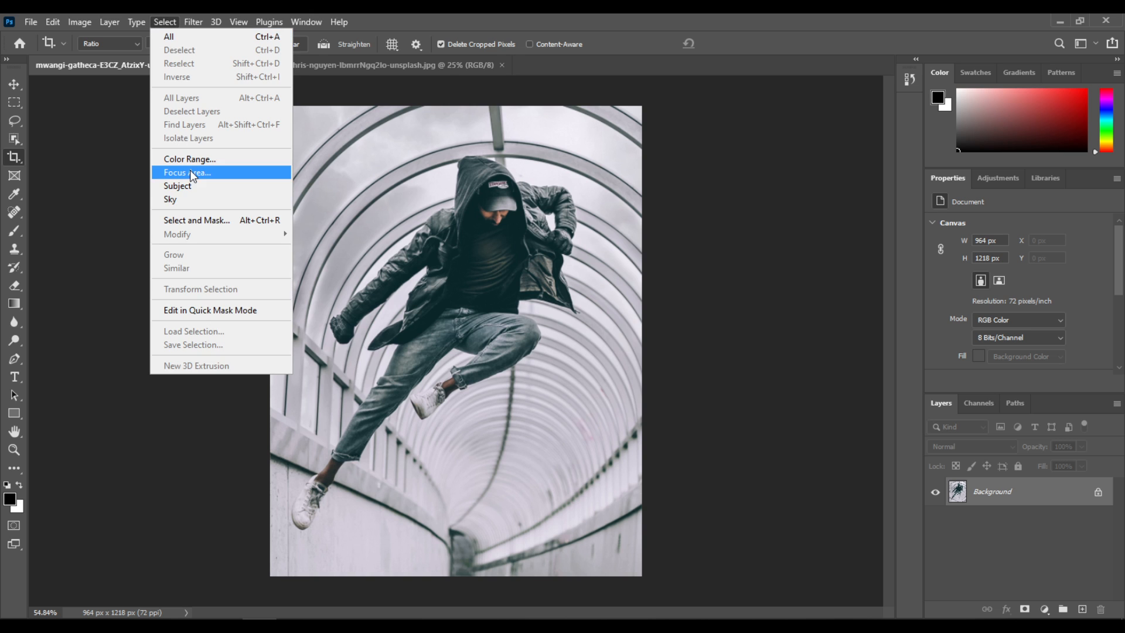
left_click(199, 185)
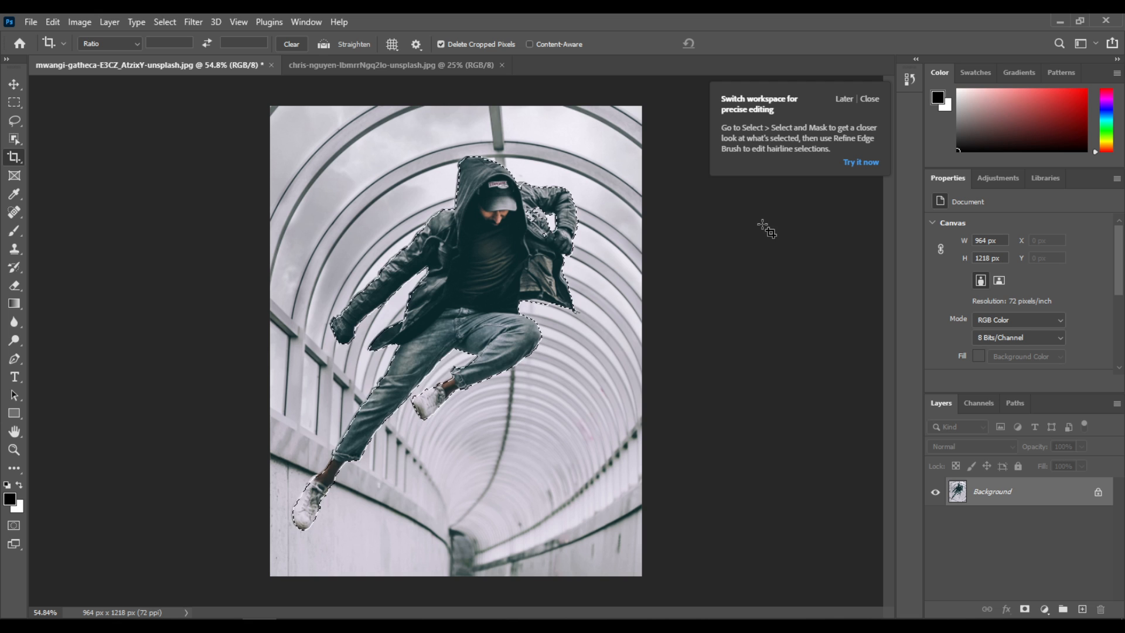
left_click(845, 99)
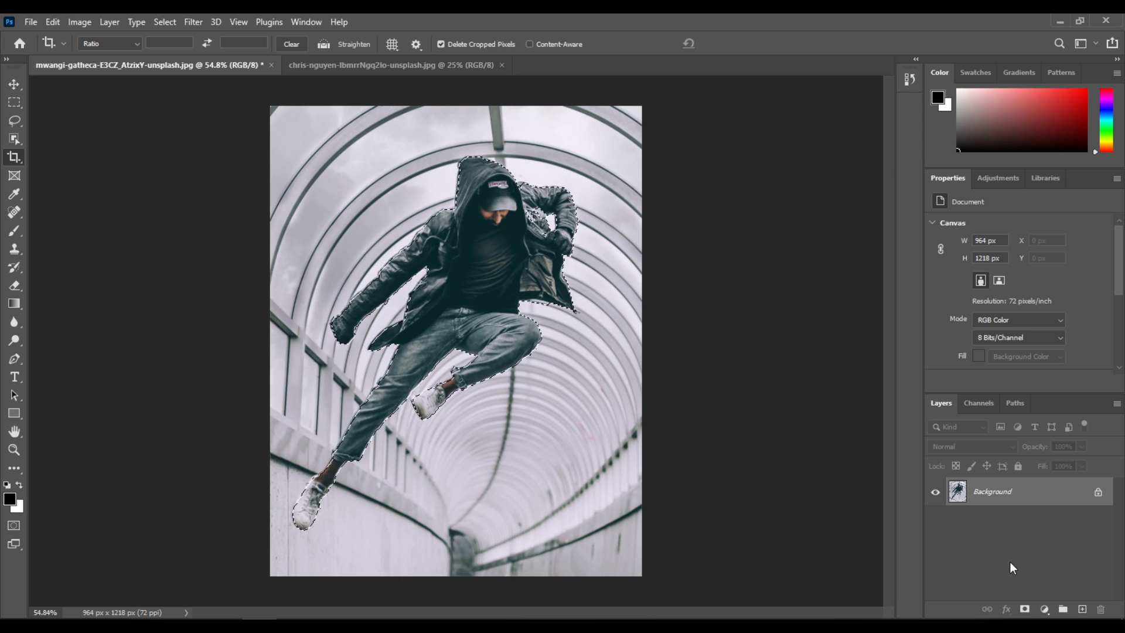
key("ctrl+shift+alt+n")
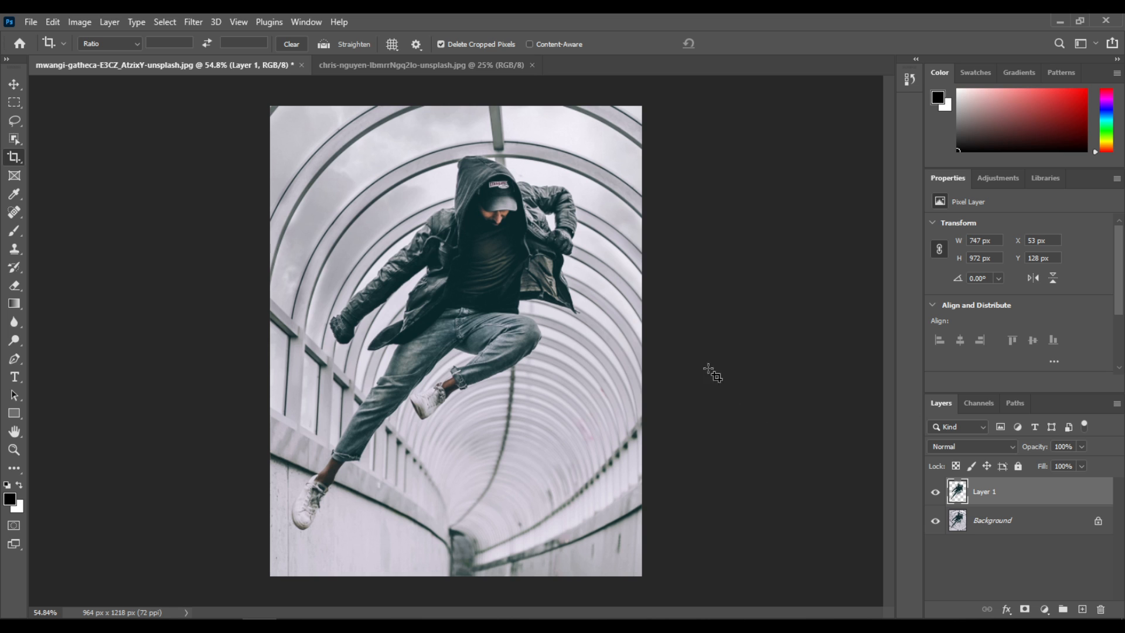
Move the cut-out man from the tunnel photo into the cloudy sky document, near the image's middle
left_click(14, 85)
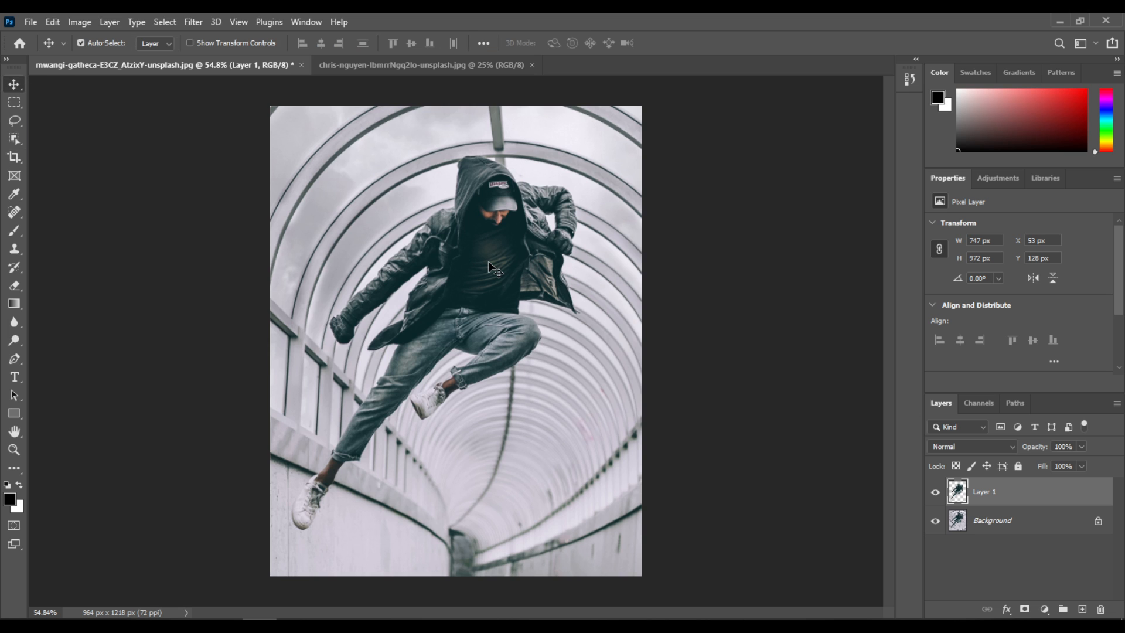
left_click(442, 65)
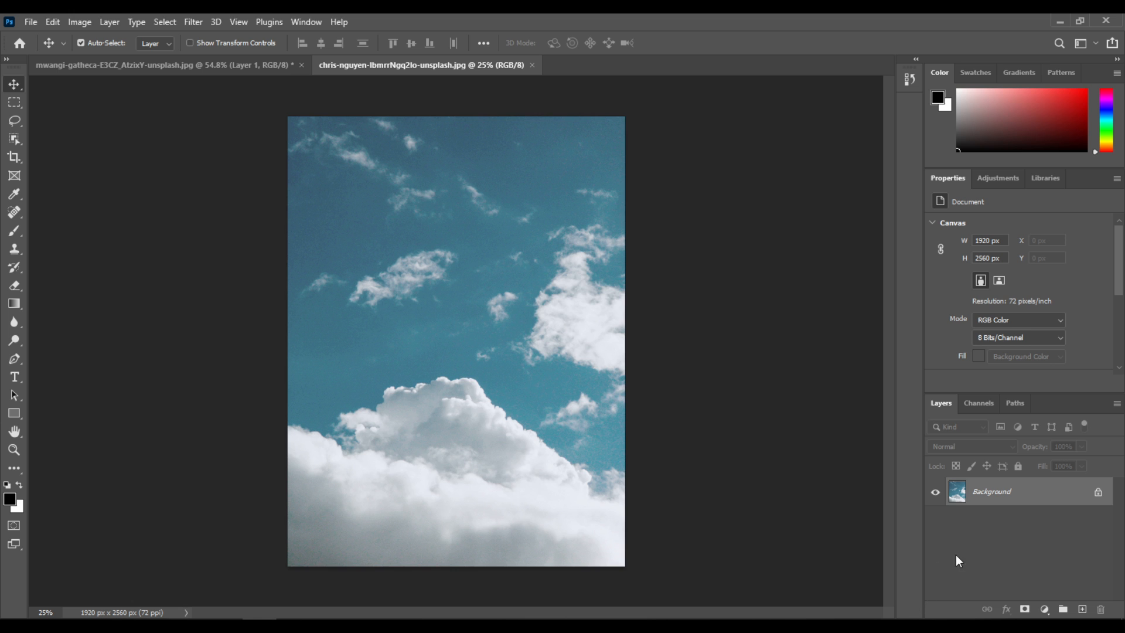
left_click(167, 64)
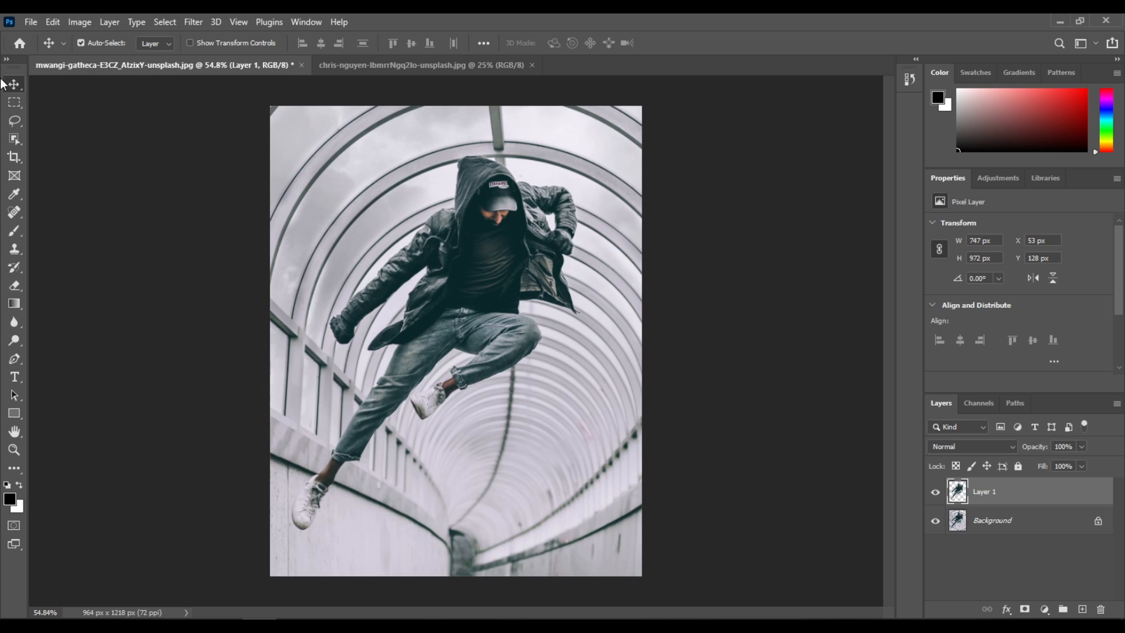
left_click_drag(463, 220, 474, 360)
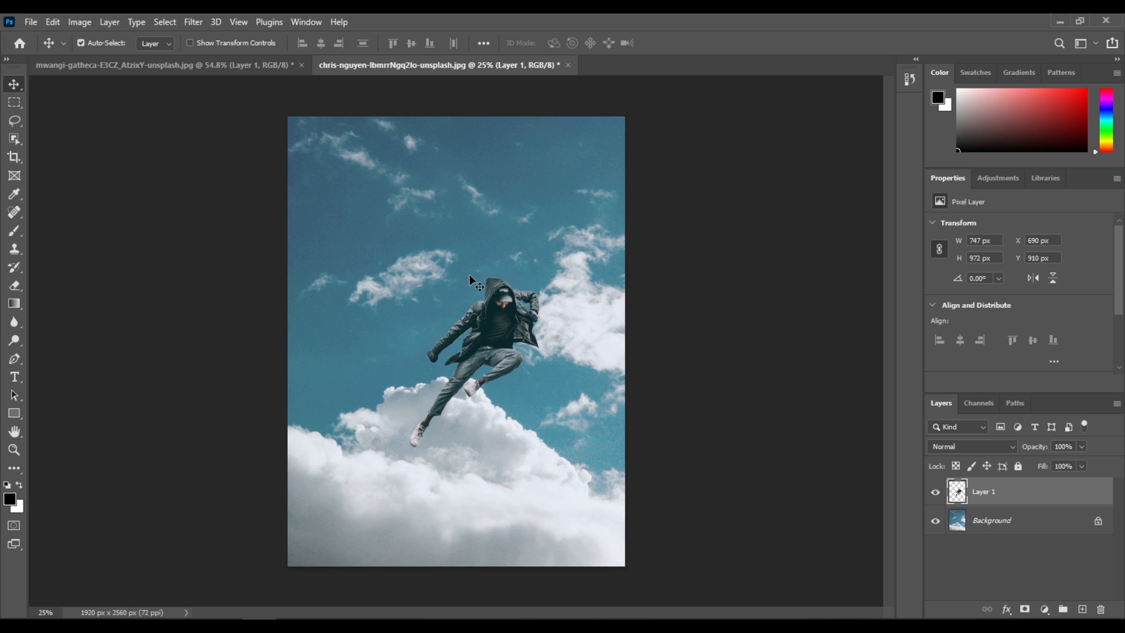
key("ctrl")
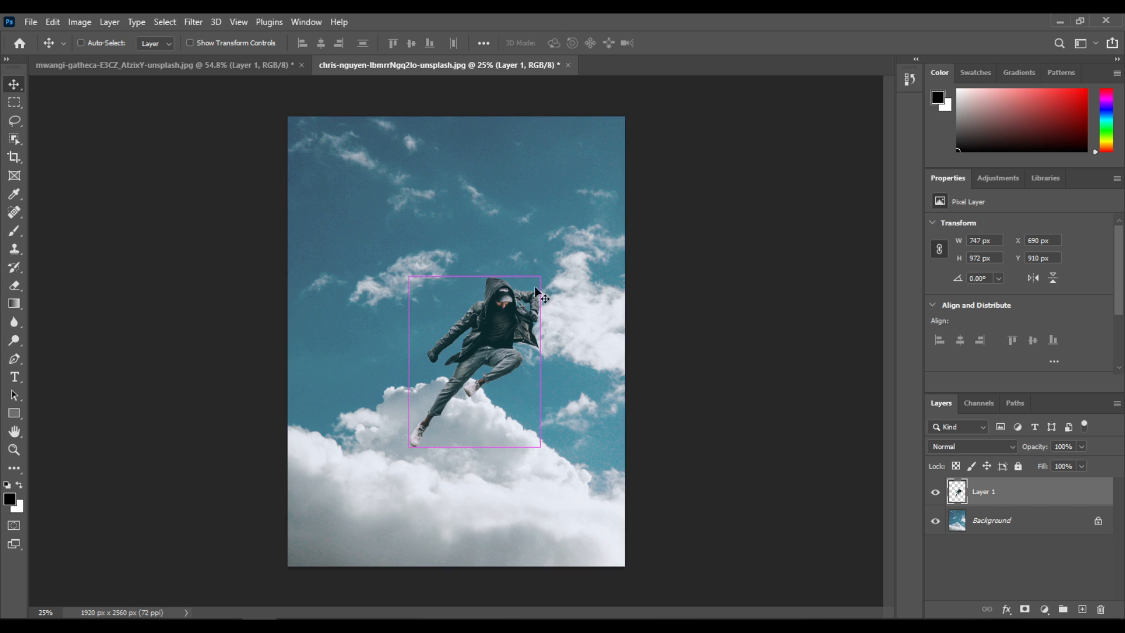
key("ctrl+t")
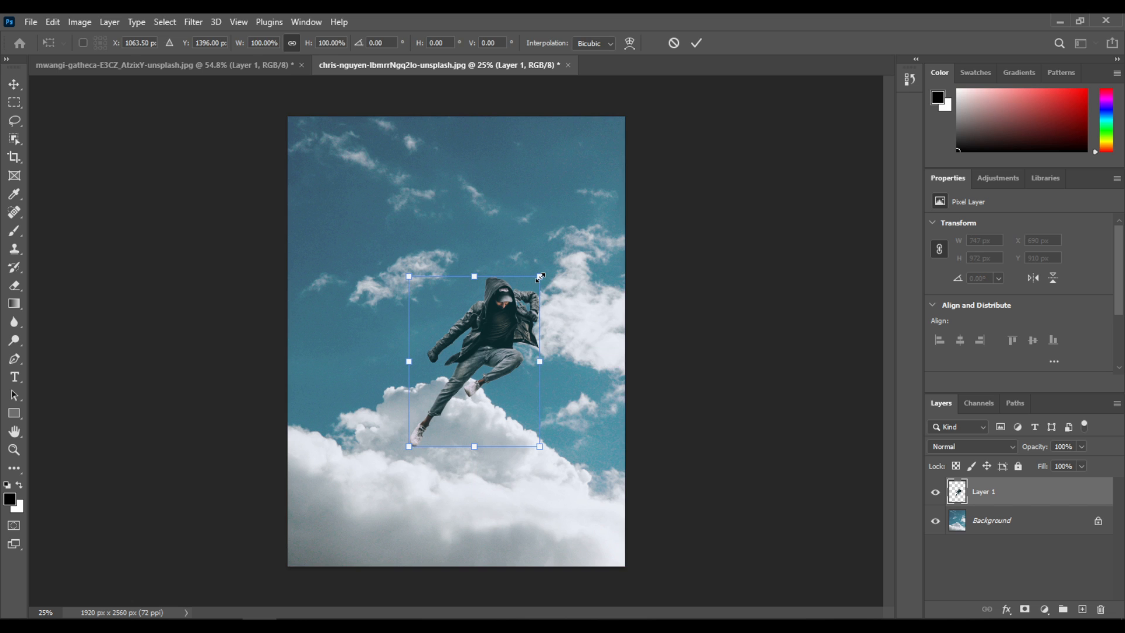
left_click_drag(540, 277, 546, 261)
key("Escape")
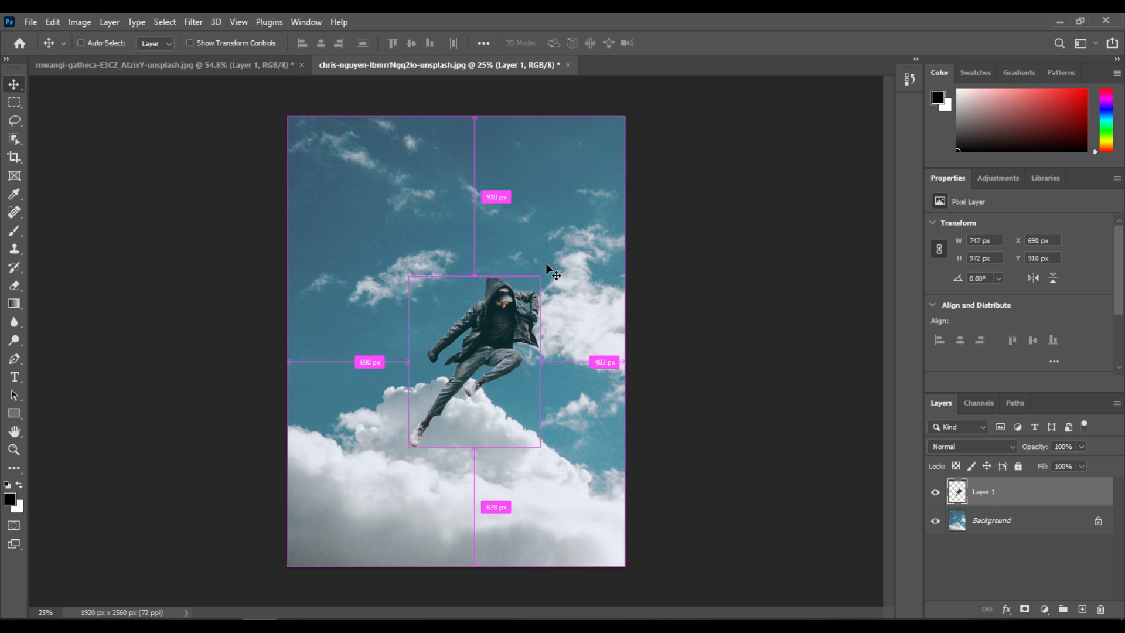
Scale the man up proportionally around his centre to about 148% with Free Transform
key("ctrl+t")
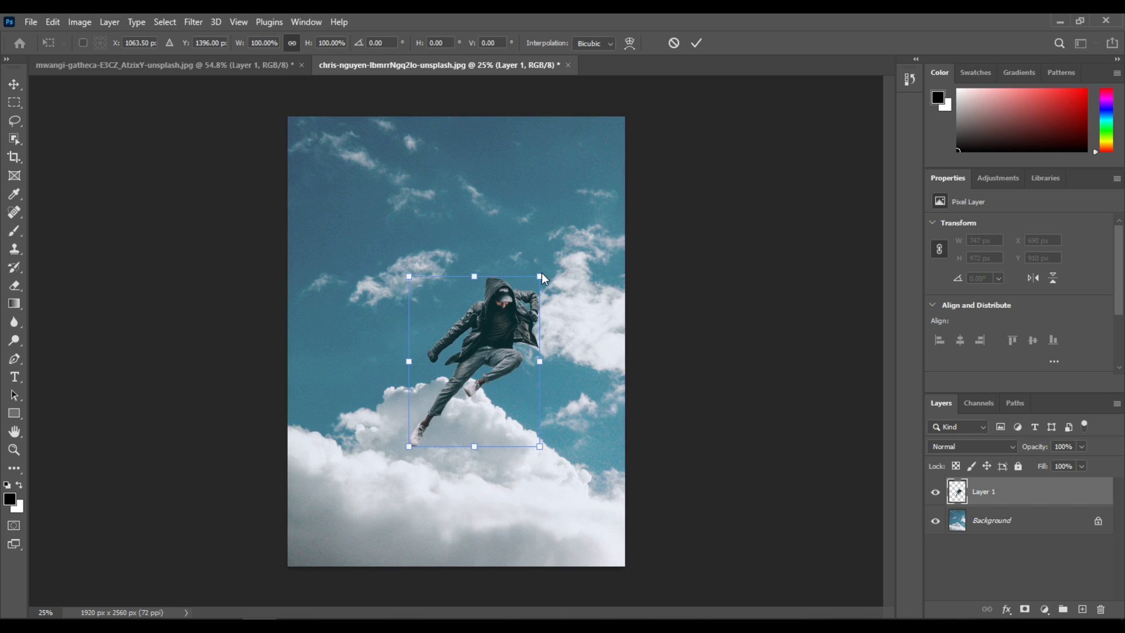
left_click_drag(541, 274, 586, 240)
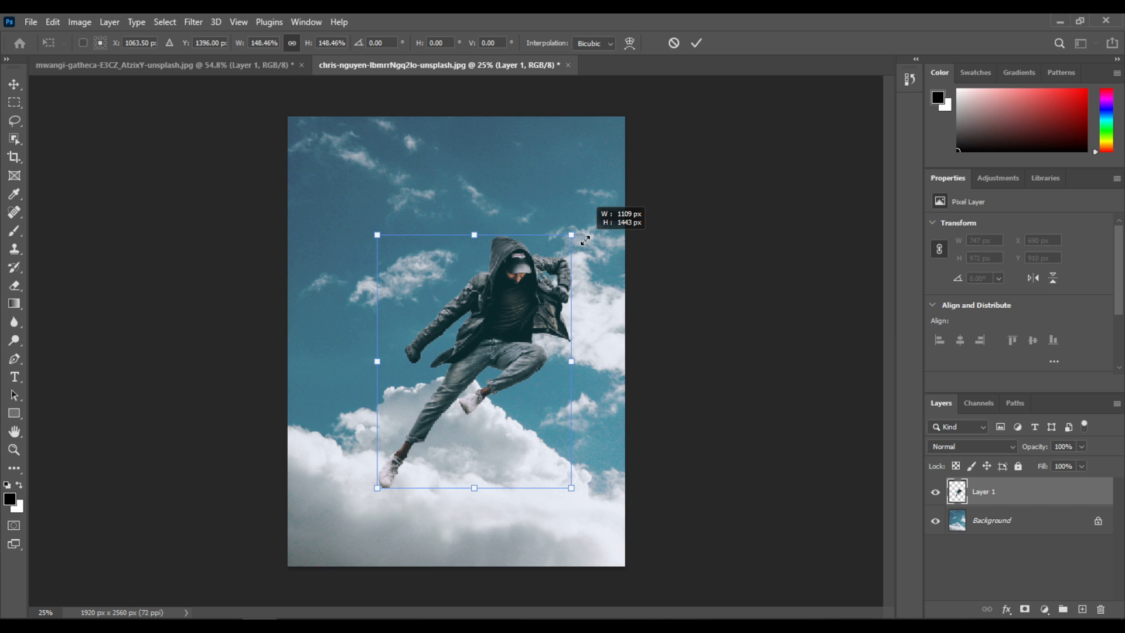
left_click(693, 46)
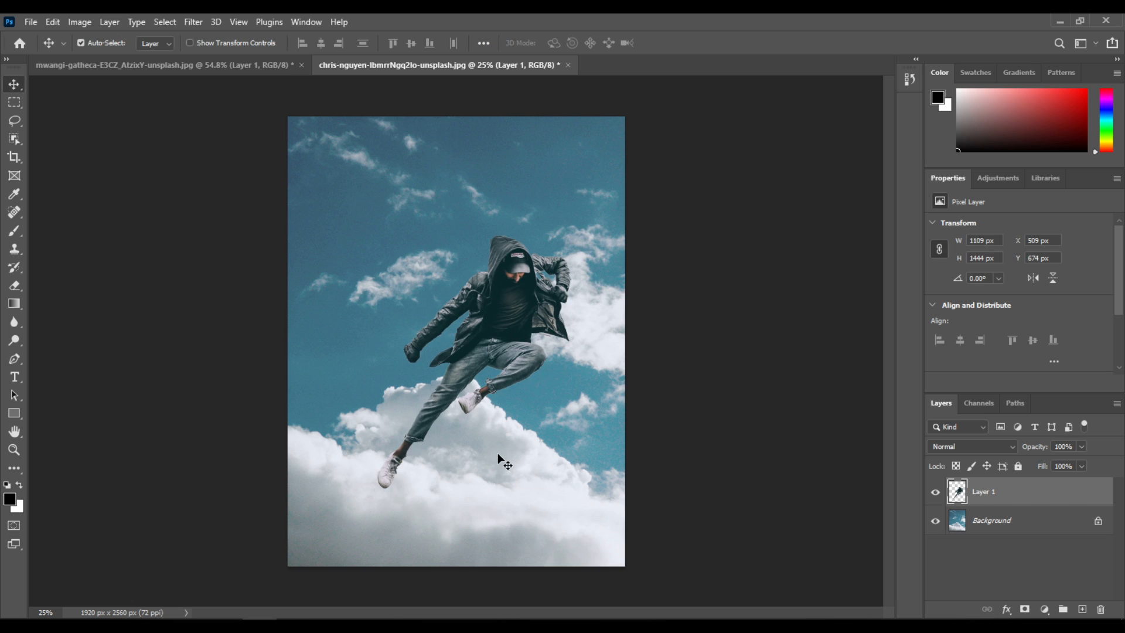
Convert the man's layer to a smart object and rename it "super hero"
right_click(1041, 496)
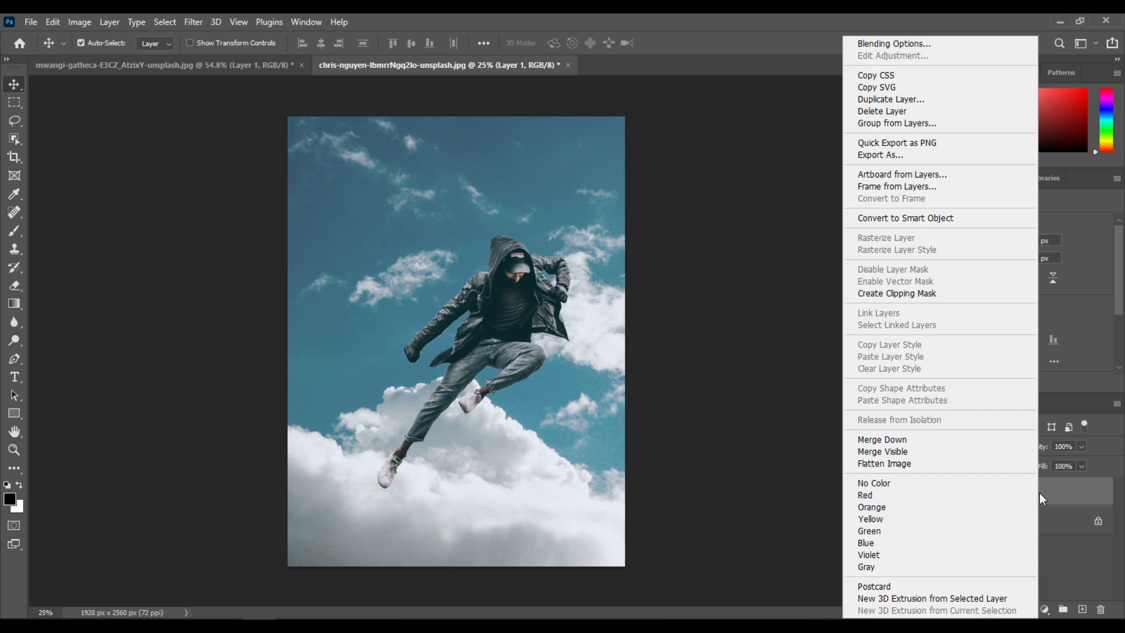
left_click(927, 218)
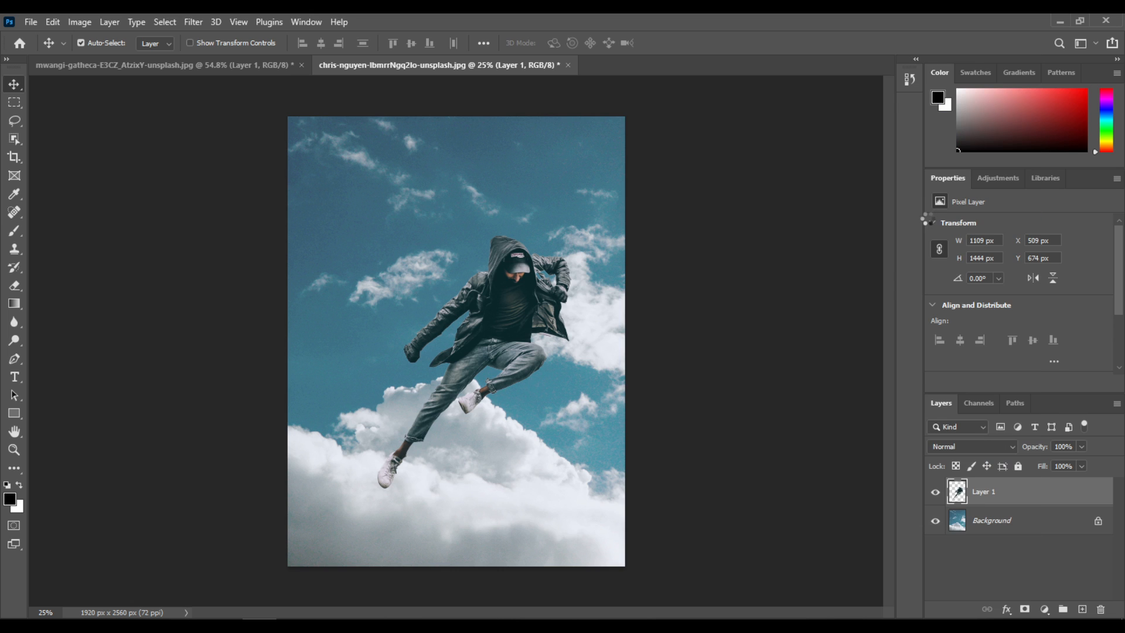
double_click(986, 495)
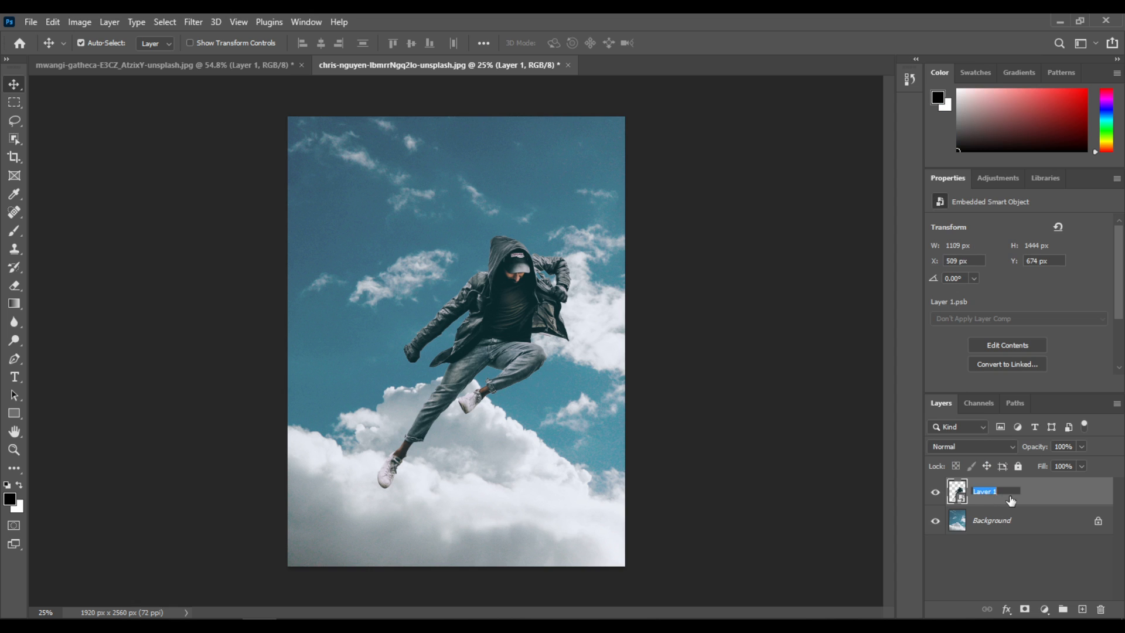
type("super hero")
key("Return")
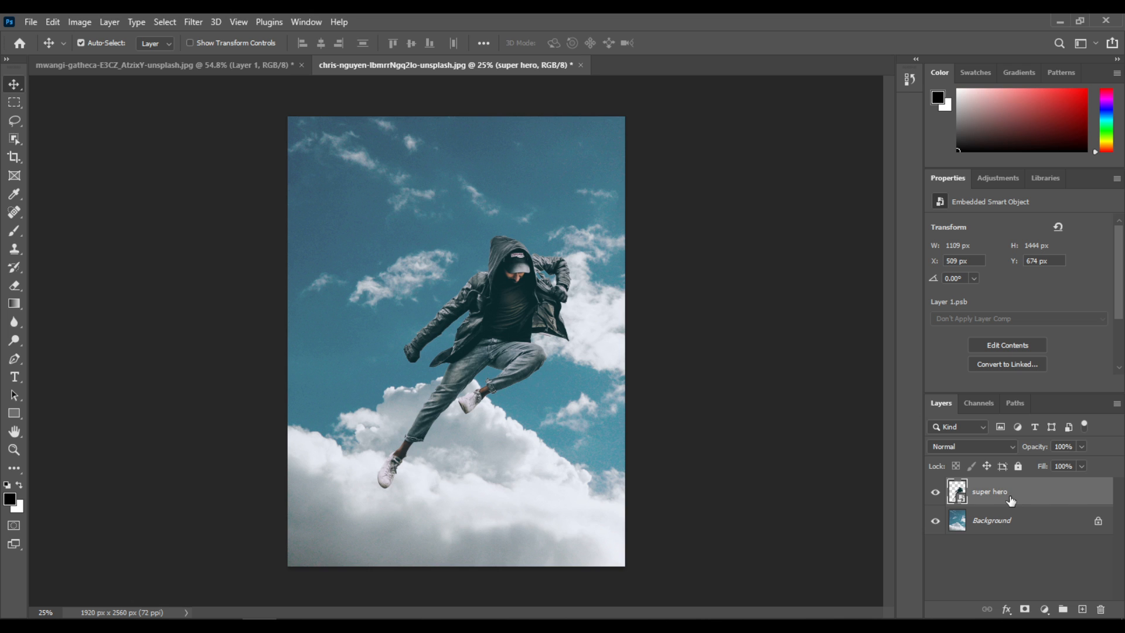
Add a Levels adjustment layer above the super hero layer with the Increase Contrast 2 preset
left_click(1045, 609)
left_click(1085, 417)
left_click(959, 494)
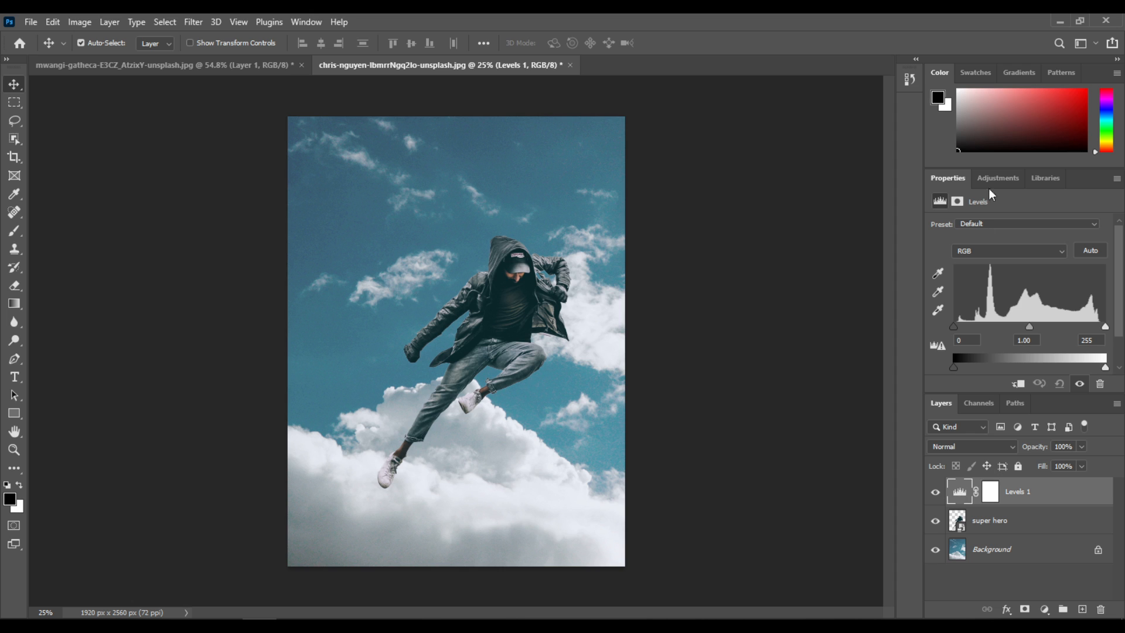
left_click(994, 222)
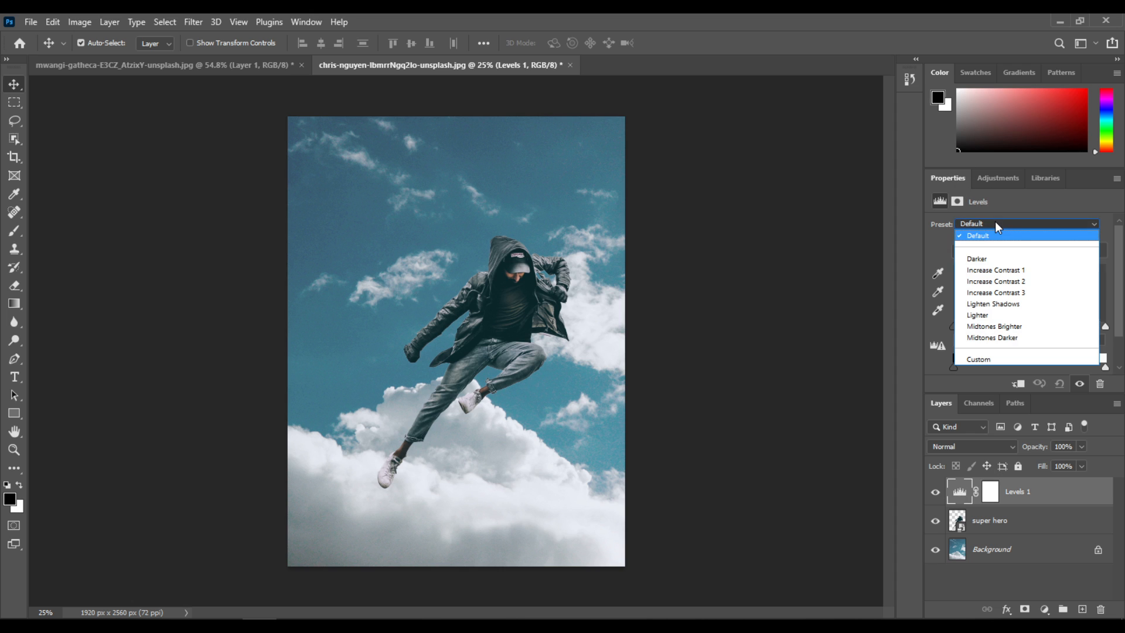
left_click(1036, 280)
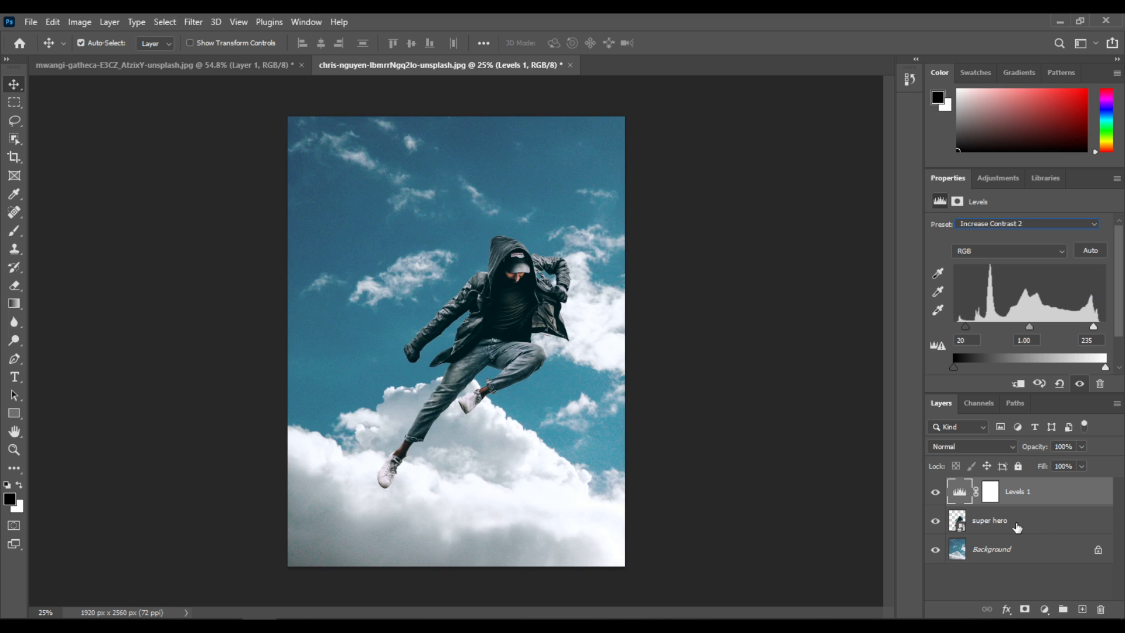
Start a Motion Blur filter on the super hero layer with a distance of 131 pixels
left_click(1017, 526)
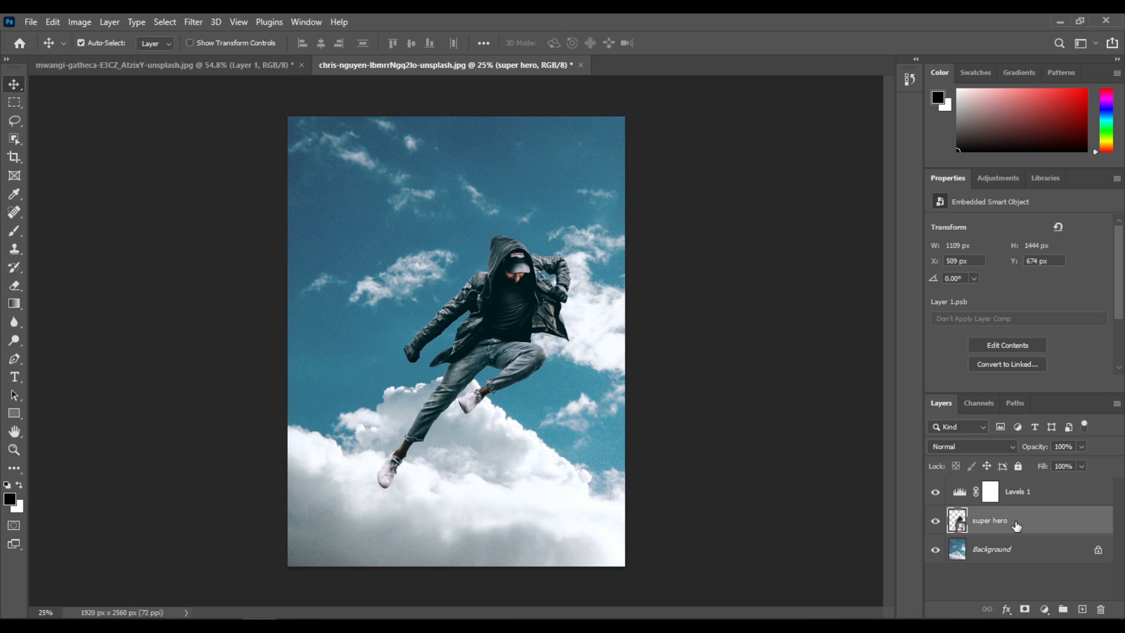
left_click(195, 22)
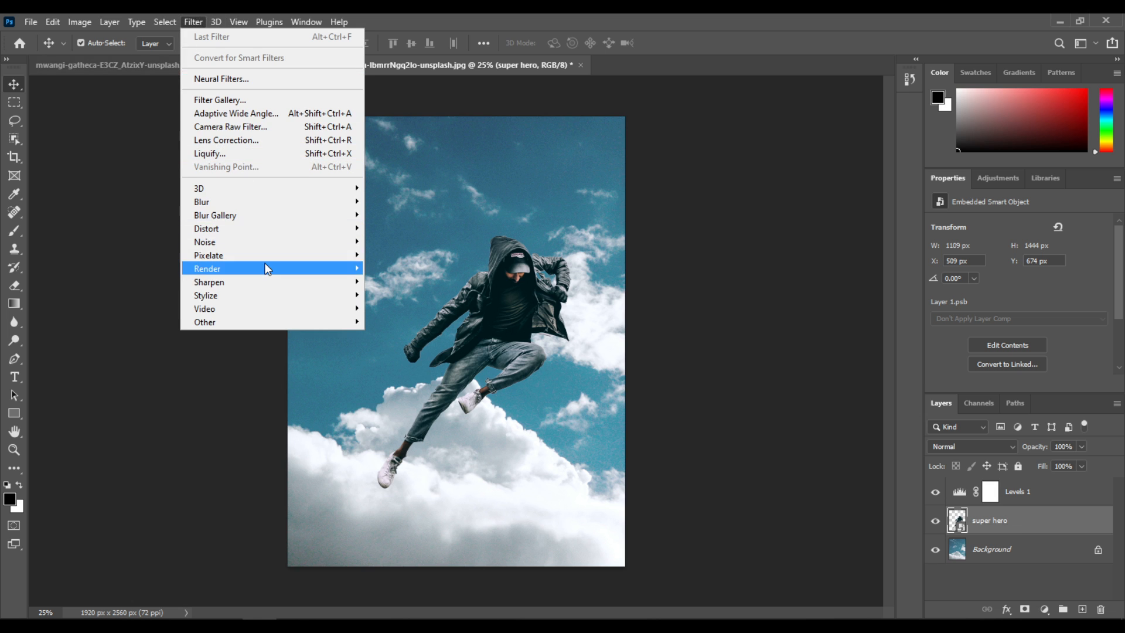
mouse_move(276, 210)
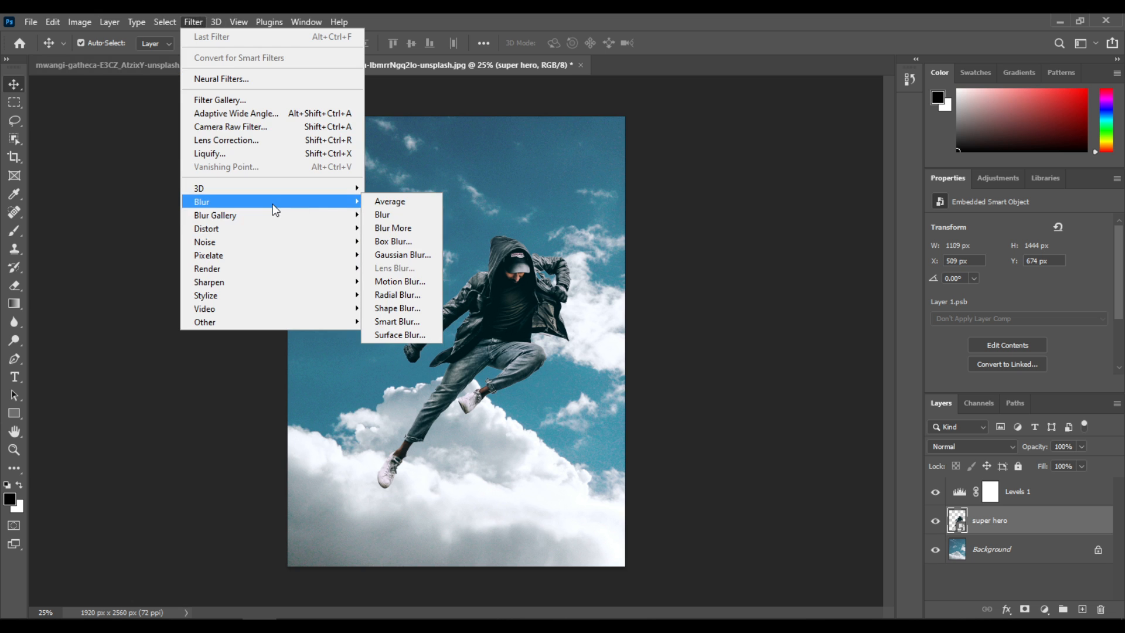
left_click(424, 281)
left_click_drag(537, 120, 728, 174)
left_click(676, 421)
left_click_drag(676, 420, 694, 420)
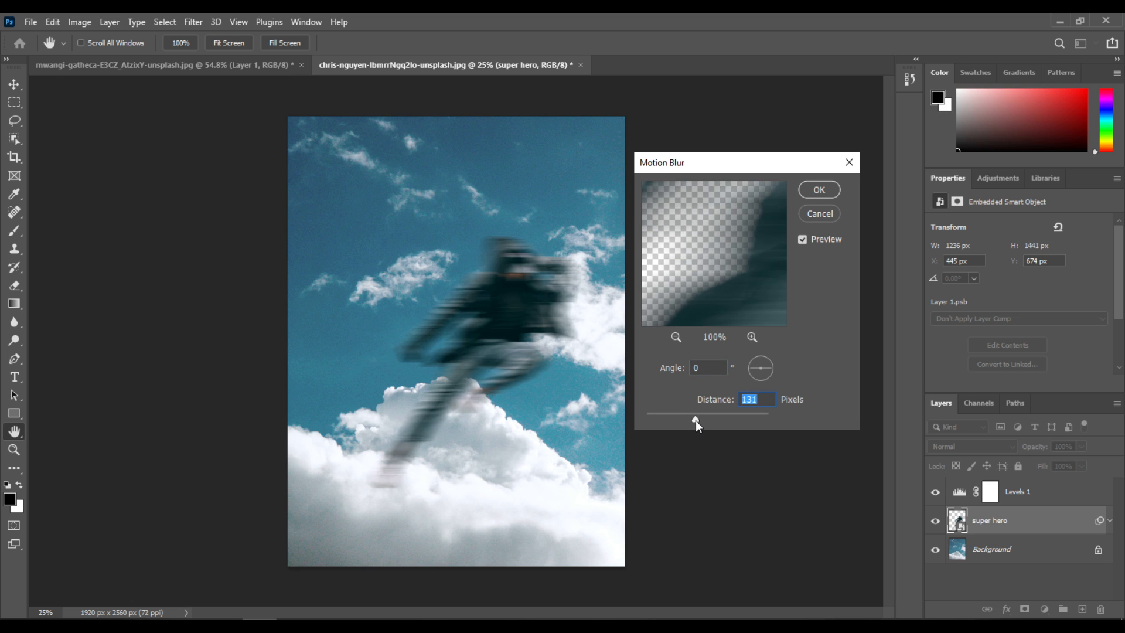
Set the Motion Blur angle to 45° and apply the filter
left_click(753, 380)
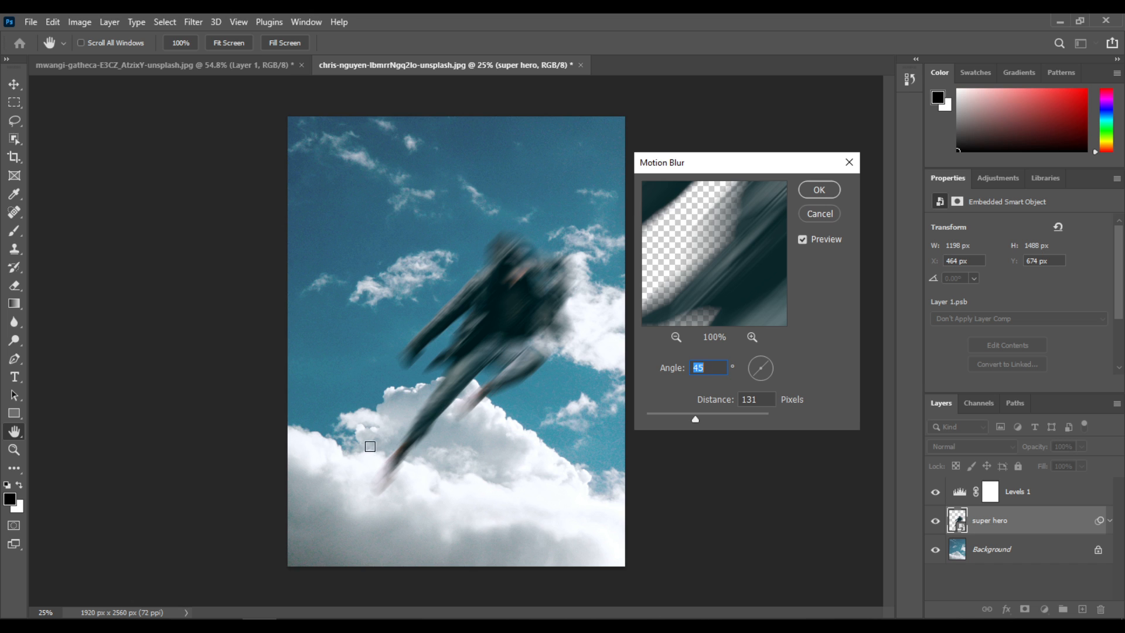
left_click_drag(754, 378, 753, 376)
left_click(709, 369)
left_click_drag(708, 368, 691, 368)
left_click(709, 367)
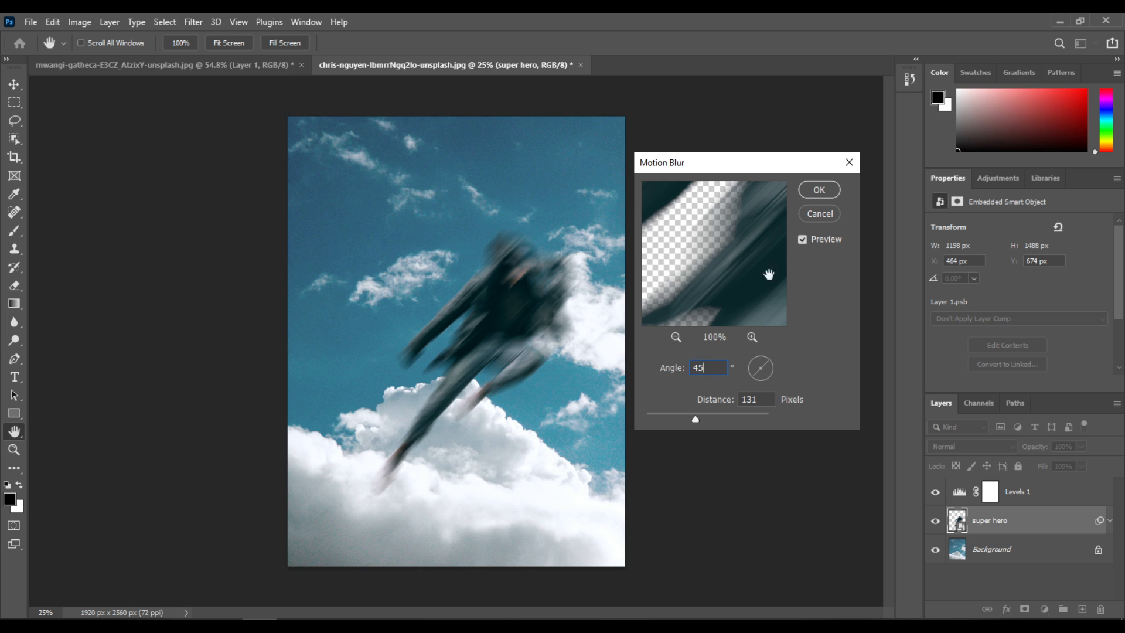
left_click(818, 190)
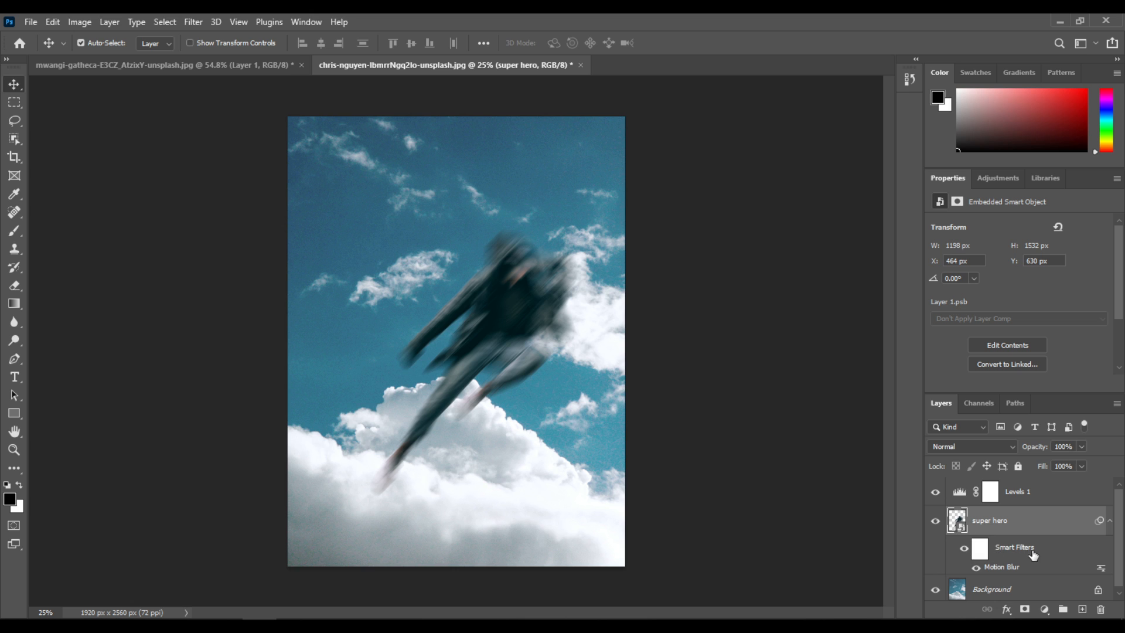
Target the Motion Blur filter mask on the super hero layer and ready the Brush tool with black (000000) as foreground colour
left_click(982, 552)
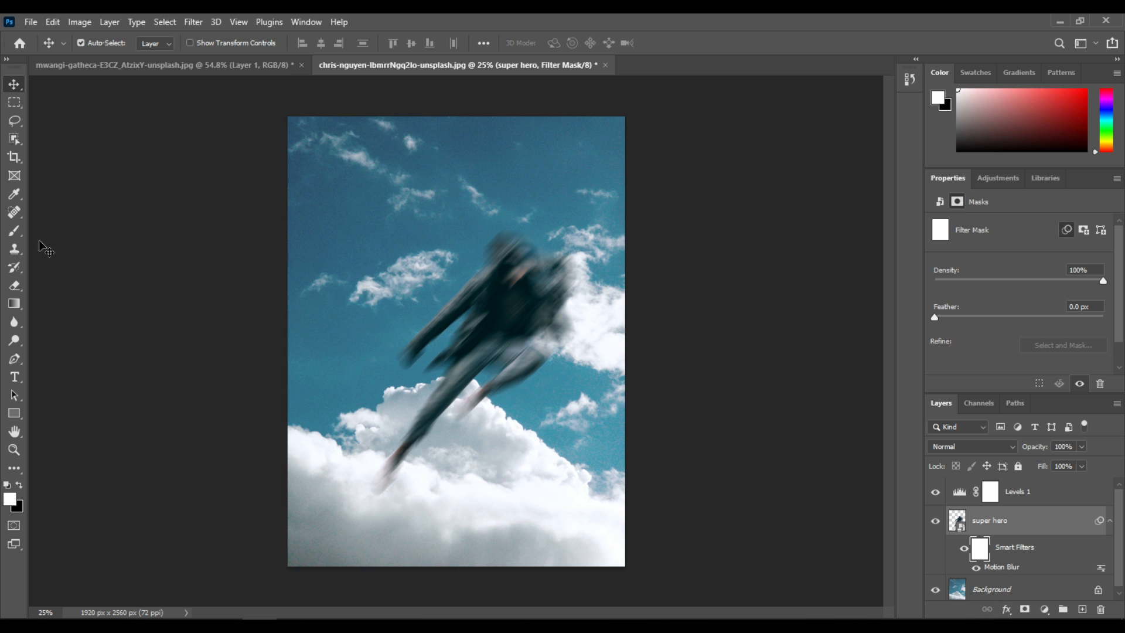
left_click(14, 231)
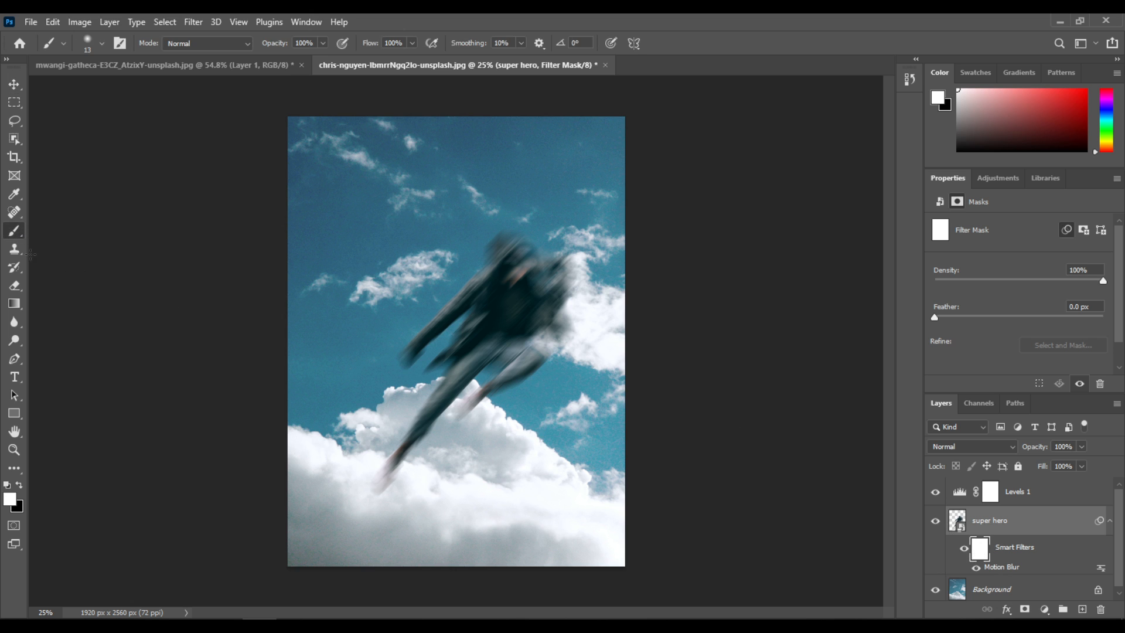
left_click(20, 485)
left_click(10, 501)
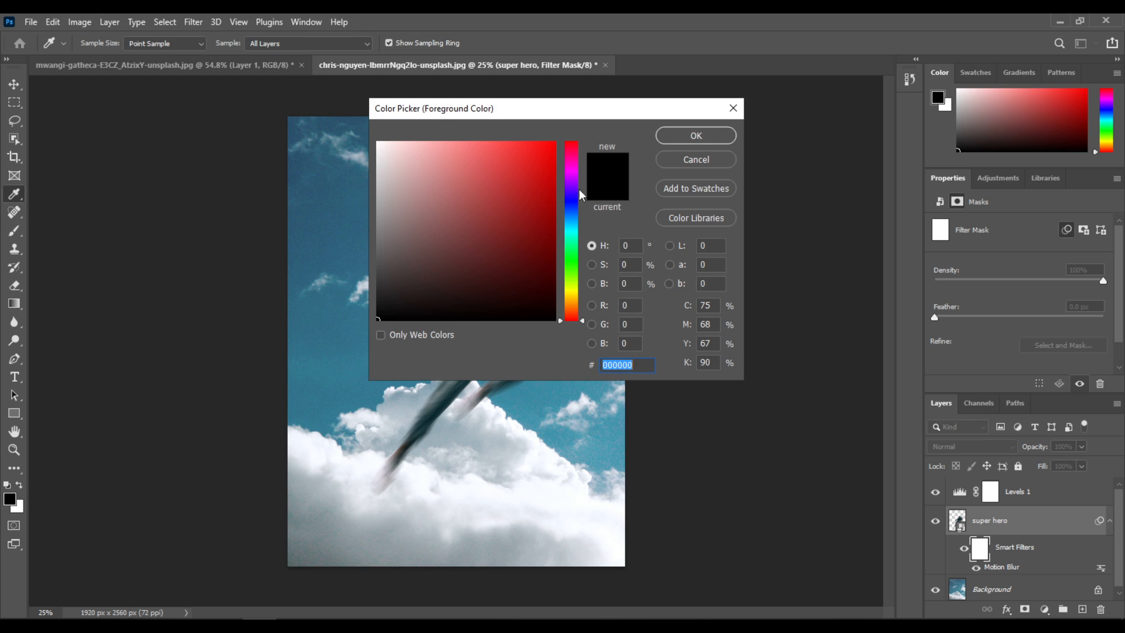
left_click(680, 135)
key("b")
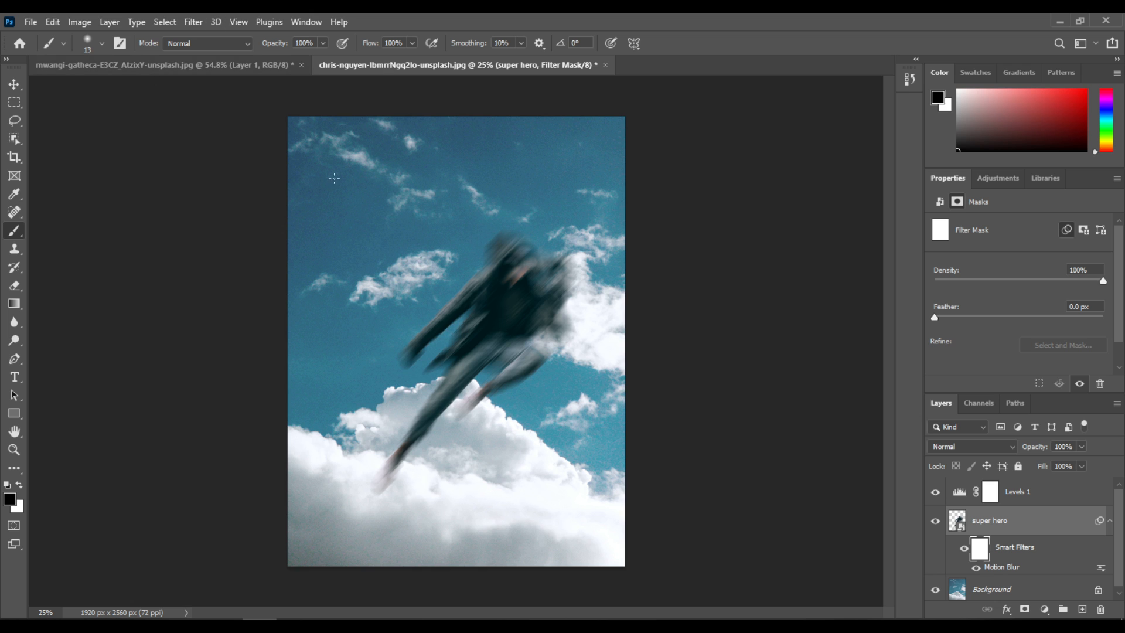
Set the brush to 1400 px with 24% hardness and paint the blur away from the man's head and torso on the filter mask
key("bracketright")
key("bracketright")
key("bracketright")
key("bracketright")
key("bracketright")
key("bracketright")
key("bracketright")
key("bracketright")
key("bracketright")
key("bracketright")
key("bracketright")
key("bracketright")
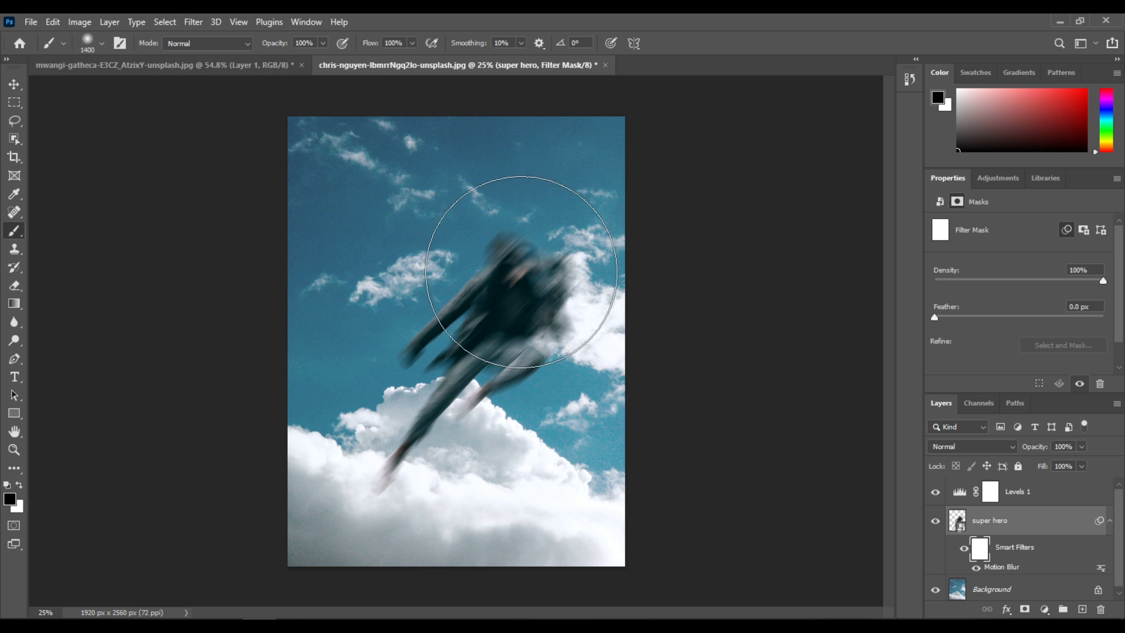
right_click(520, 258)
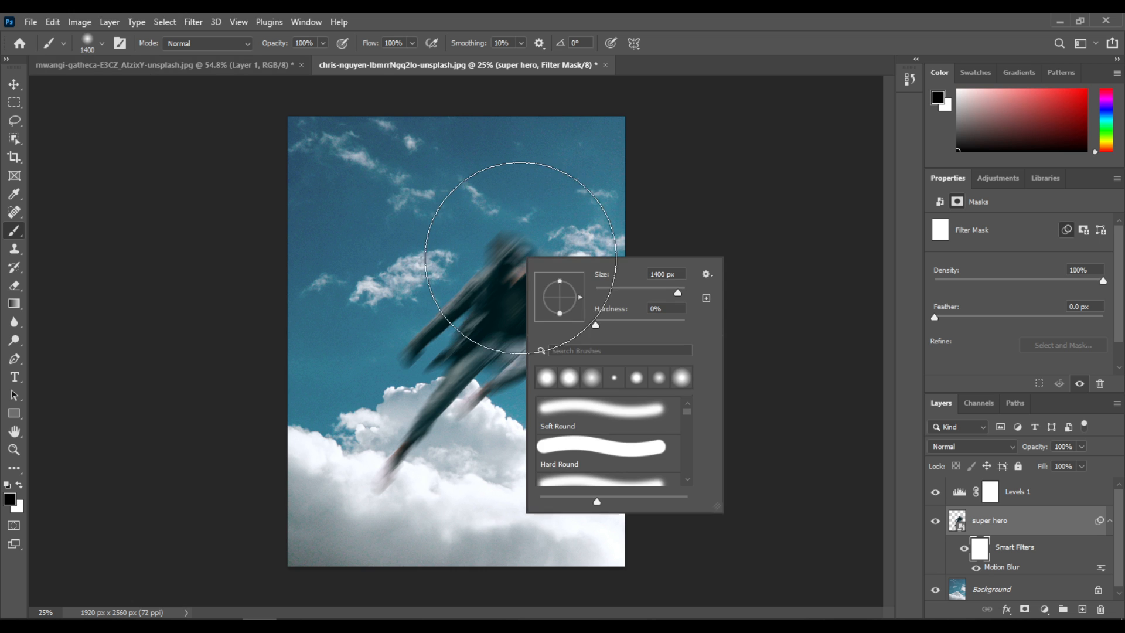
left_click_drag(595, 325, 620, 331)
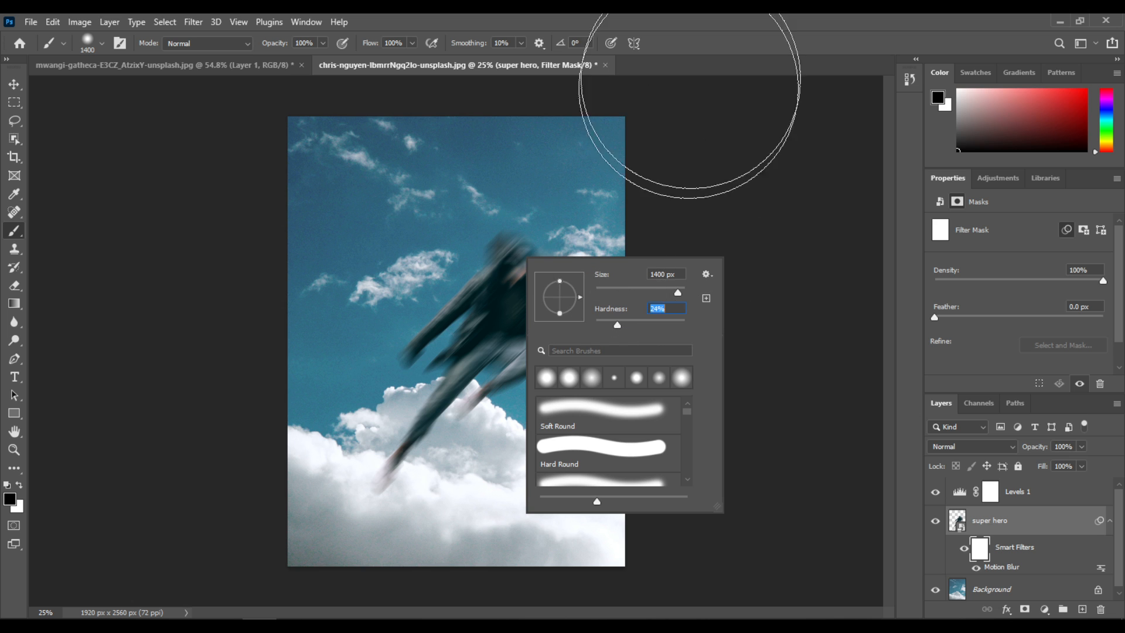
left_click(694, 71)
mouse_move(544, 265)
left_mouse_down()
mouse_move(508, 310)
mouse_move(477, 288)
mouse_move(387, 273)
left_mouse_up()
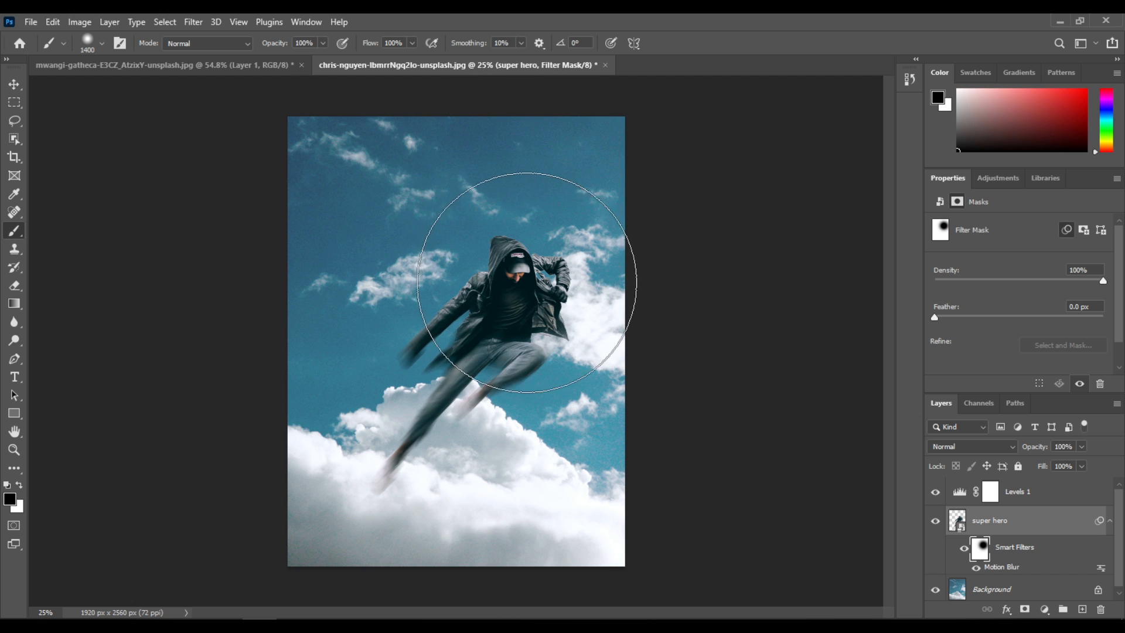
Set the brush opacity to 65%, try a black dab over the man's legs on the filter mask, and undo it
scroll(527, 261, "up", 3)
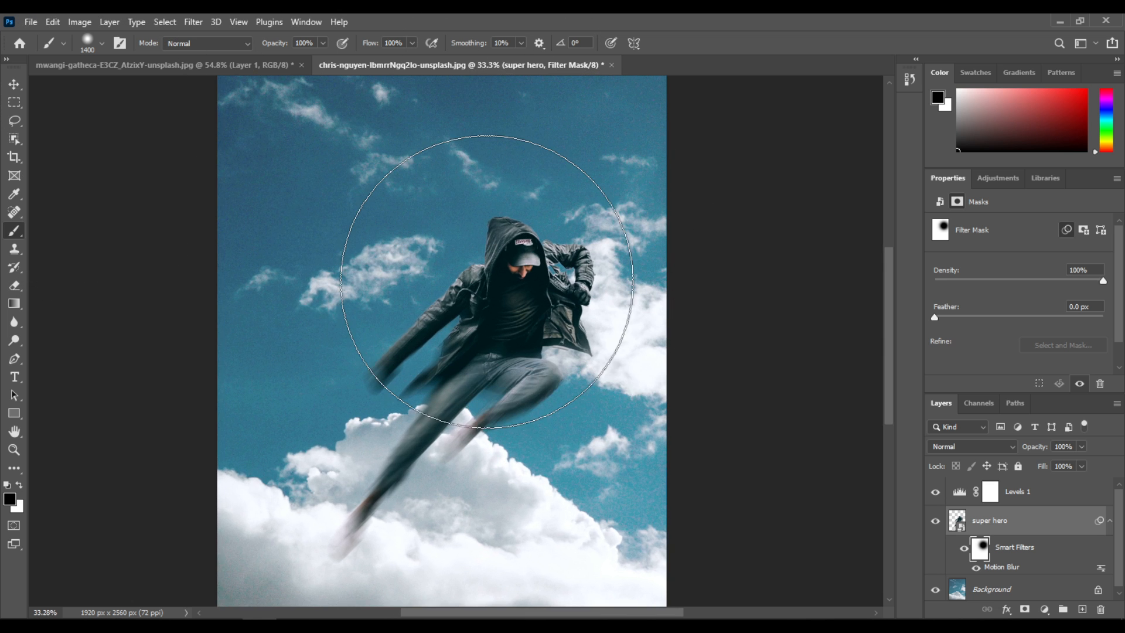
left_click(323, 43)
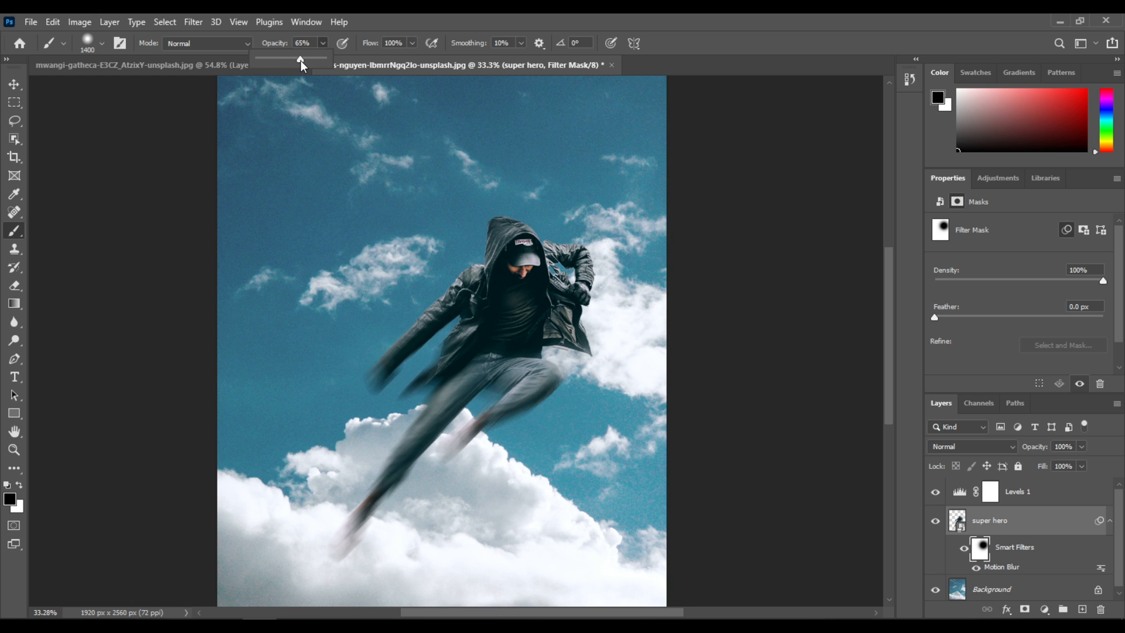
left_click(410, 23)
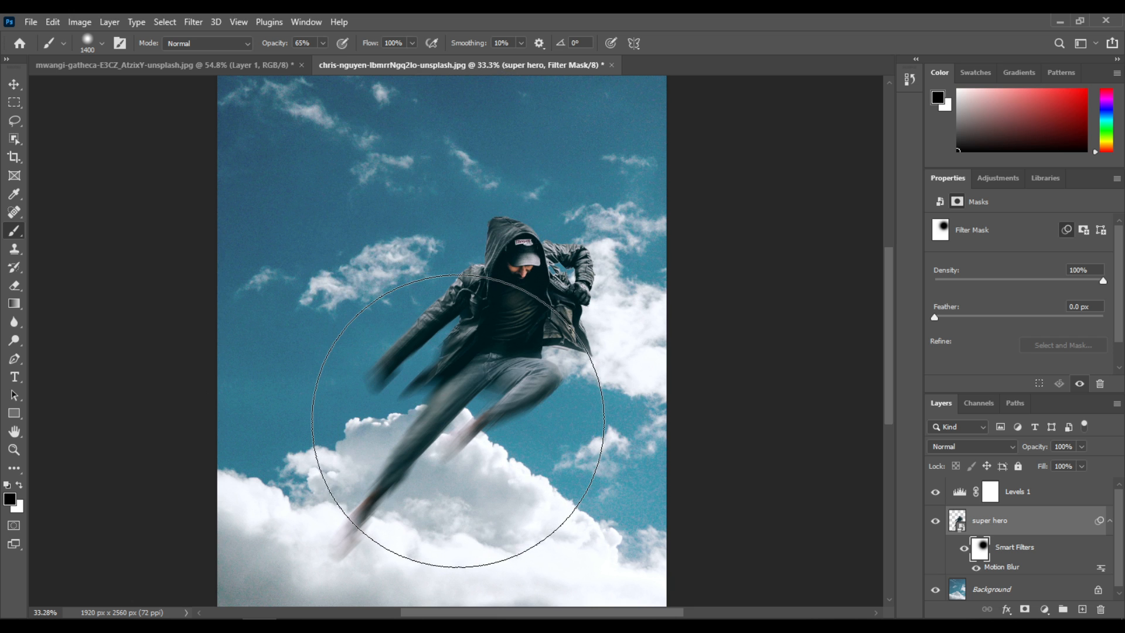
left_click(457, 420)
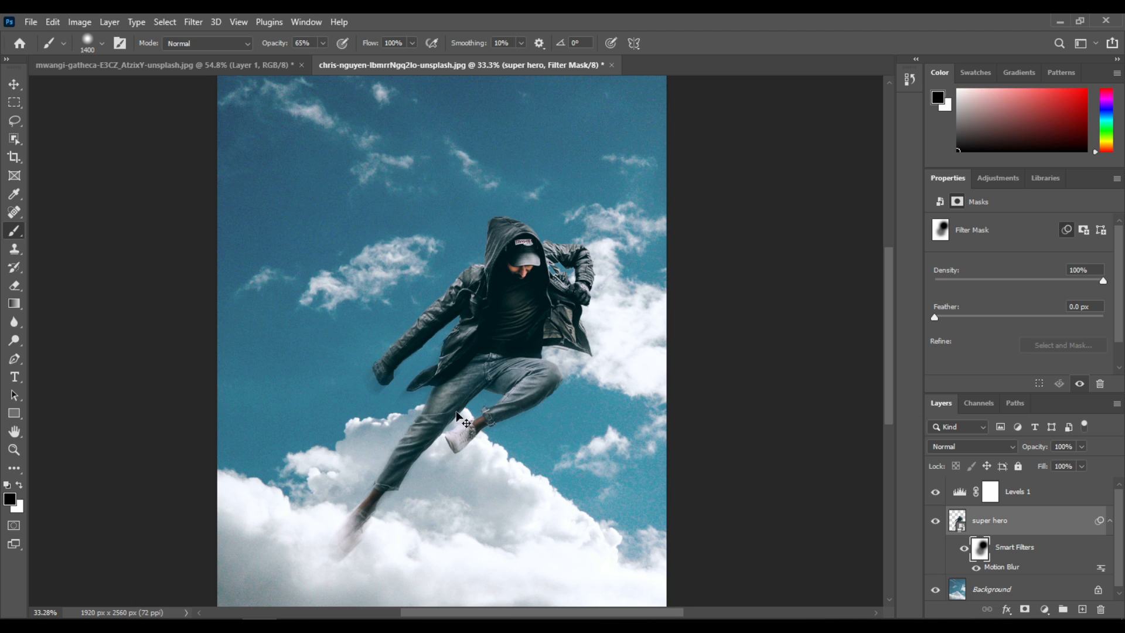
key("ctrl+z")
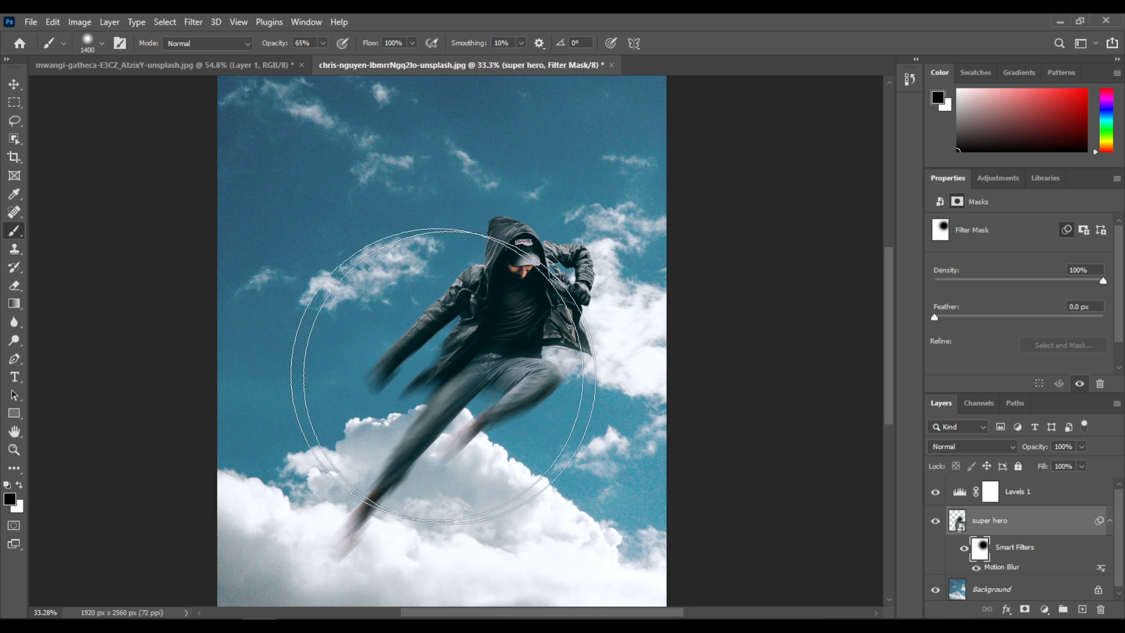
Paint with white on the filter mask to restore the motion blur around the man's lower torso and thighs
left_click(19, 485)
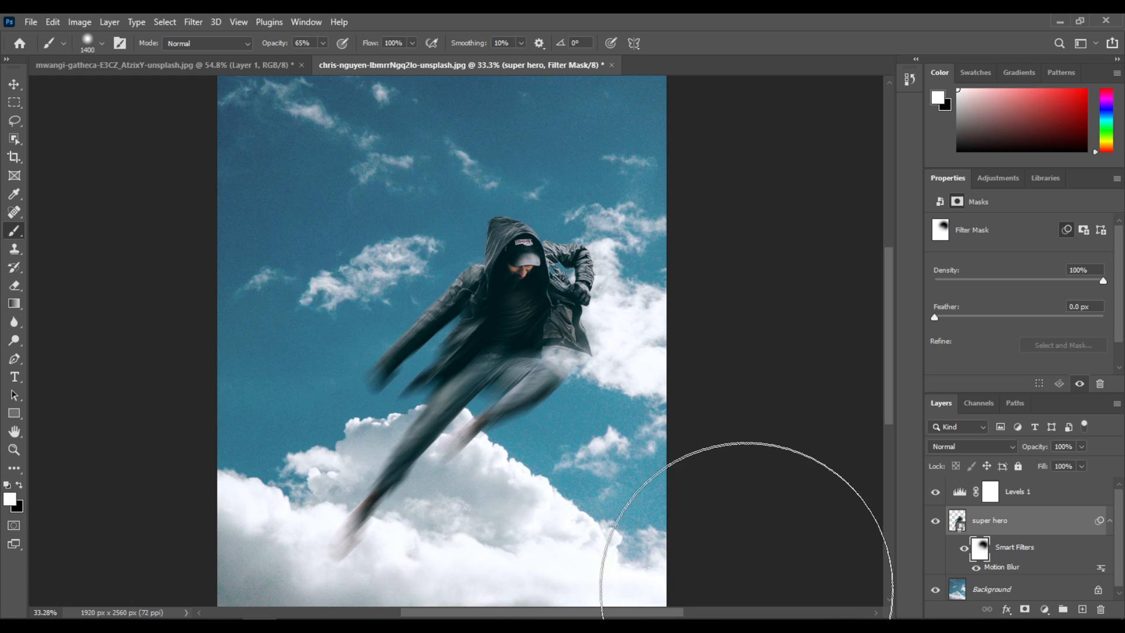
scroll(556, 358, "up", 1, "alt")
scroll(556, 358, "up", 1, "alt")
scroll(527, 346, "down", 3, "alt")
scroll(515, 333, "down", 1, "alt")
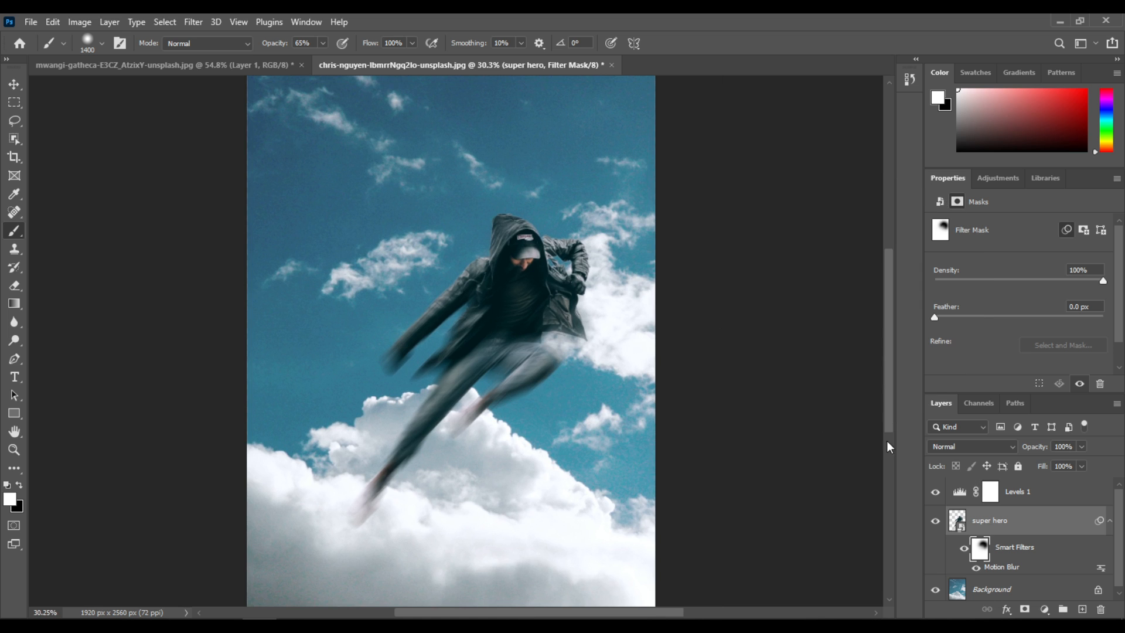
Add a second Levels adjustment layer above Levels 1 and set its white input level to 211
left_click(1036, 494)
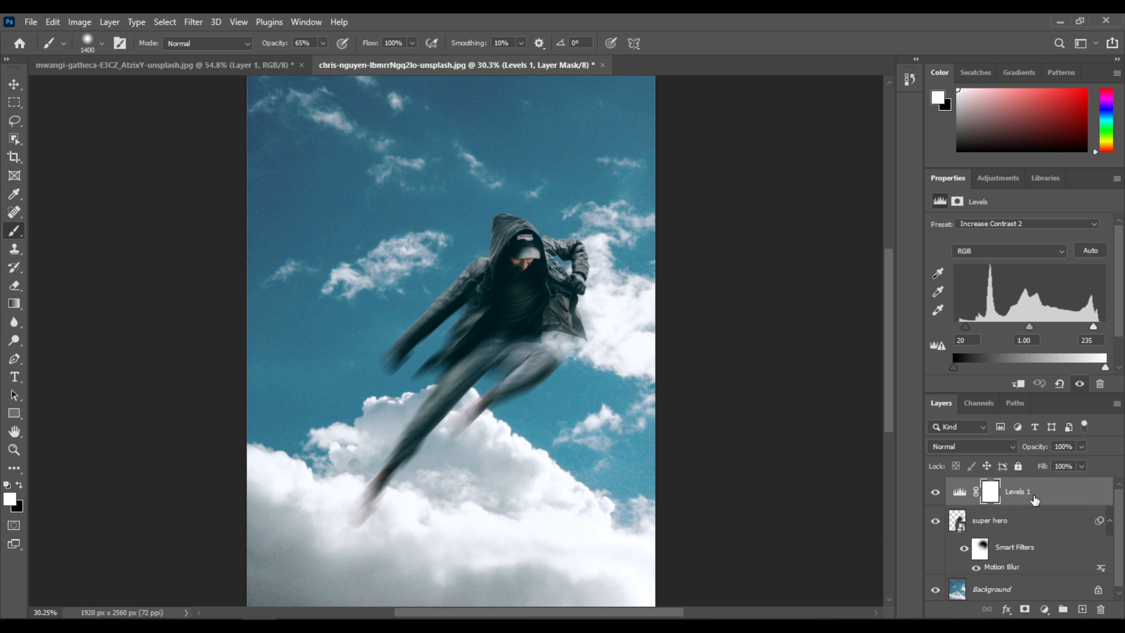
double_click(949, 179)
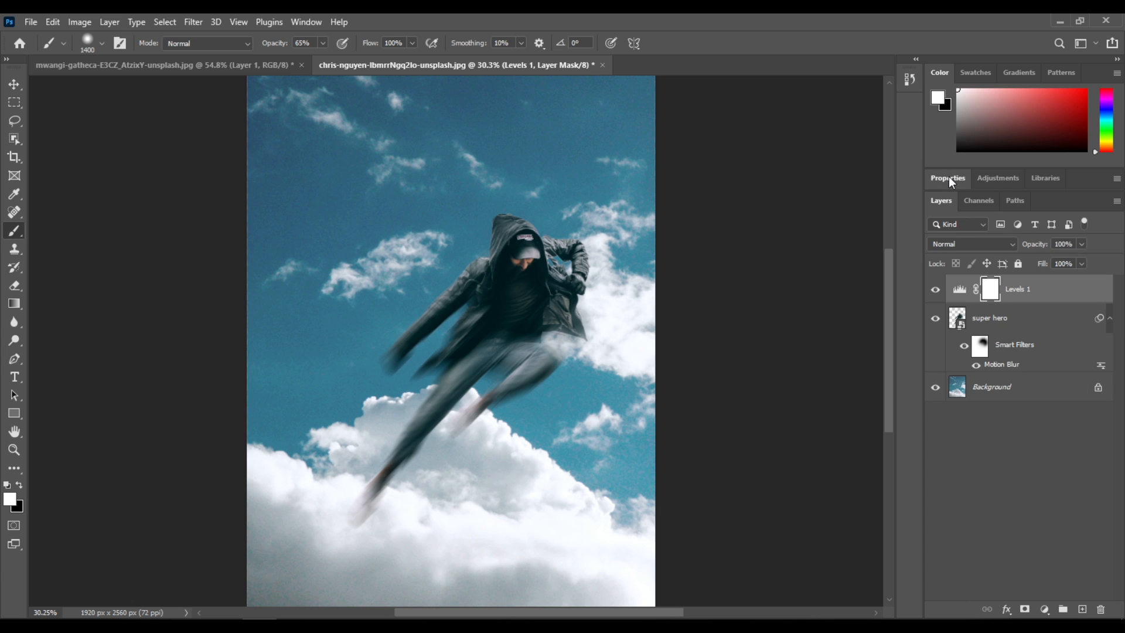
left_click(1044, 610)
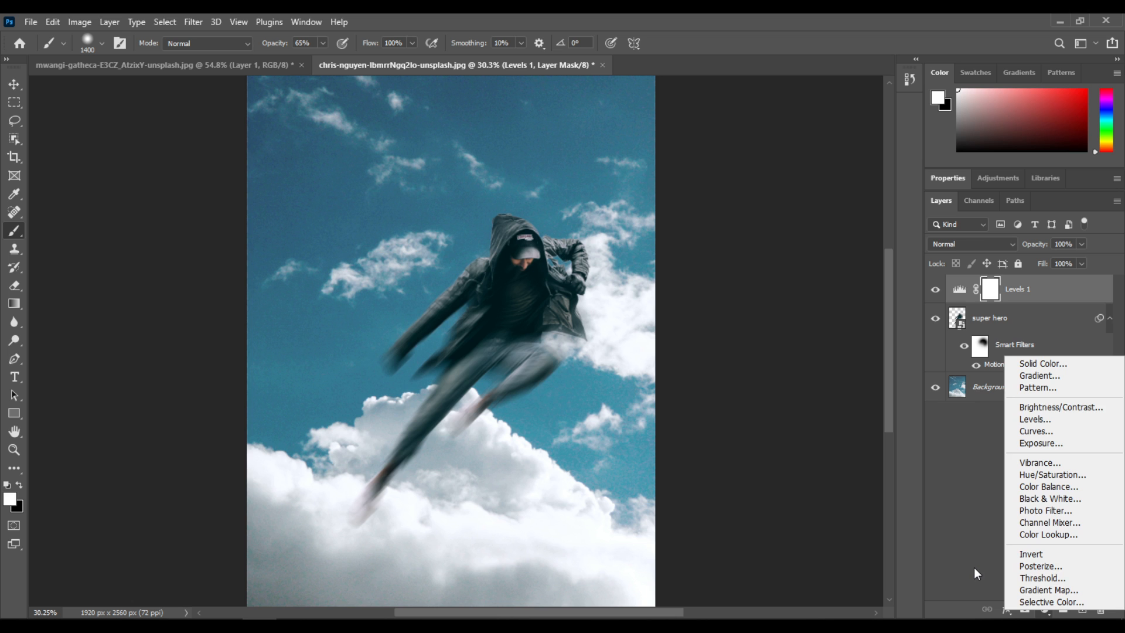
left_click(1054, 420)
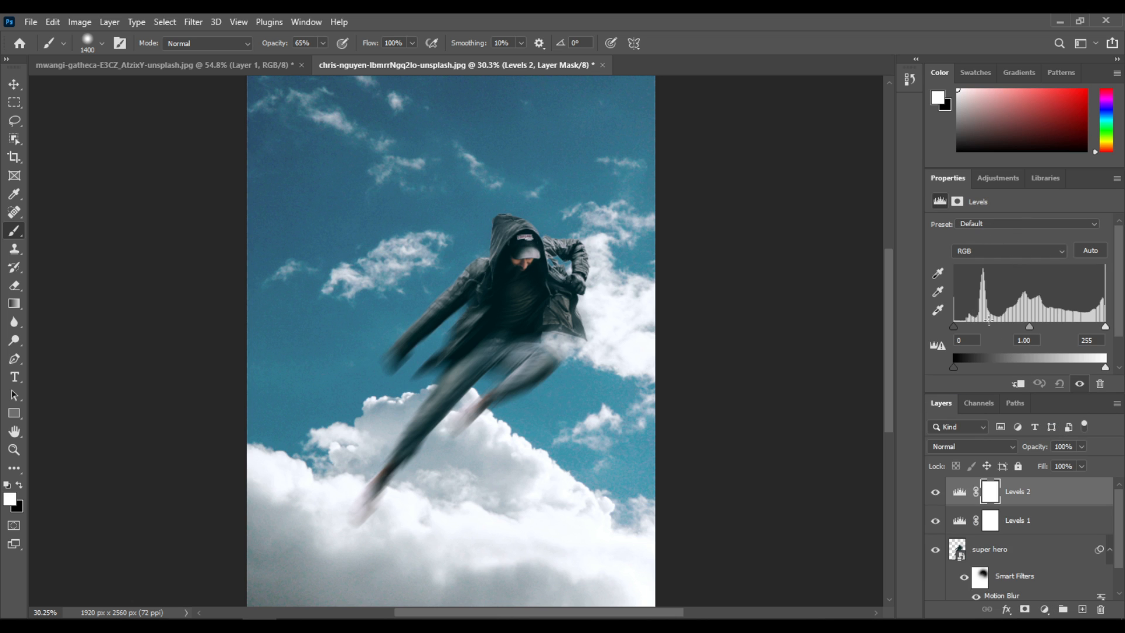
left_click_drag(1106, 333, 1079, 332)
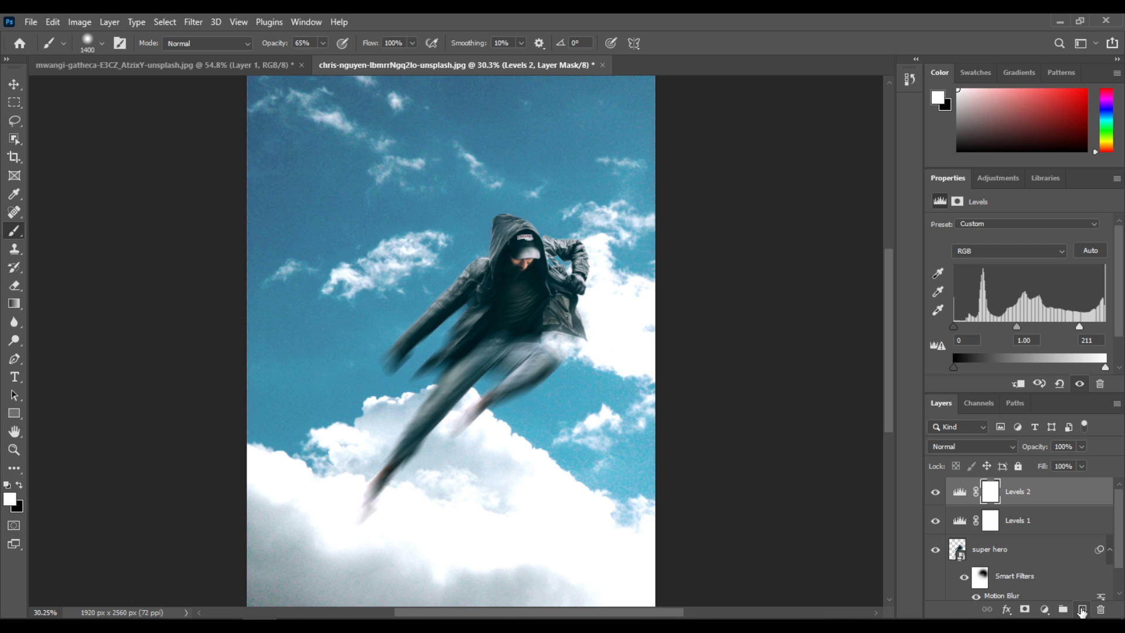
Add a new layer above Levels 2 and use Apply Image on it with the merged RGB image, Multiply blending and 100% opacity
left_click(1081, 611)
key("x")
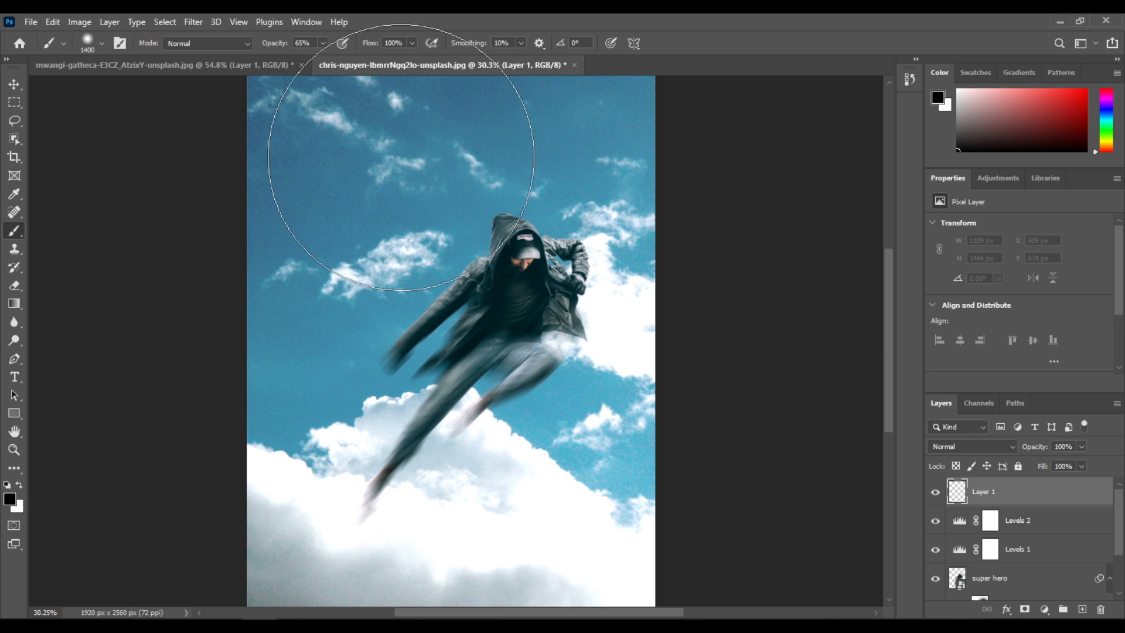
left_click(83, 21)
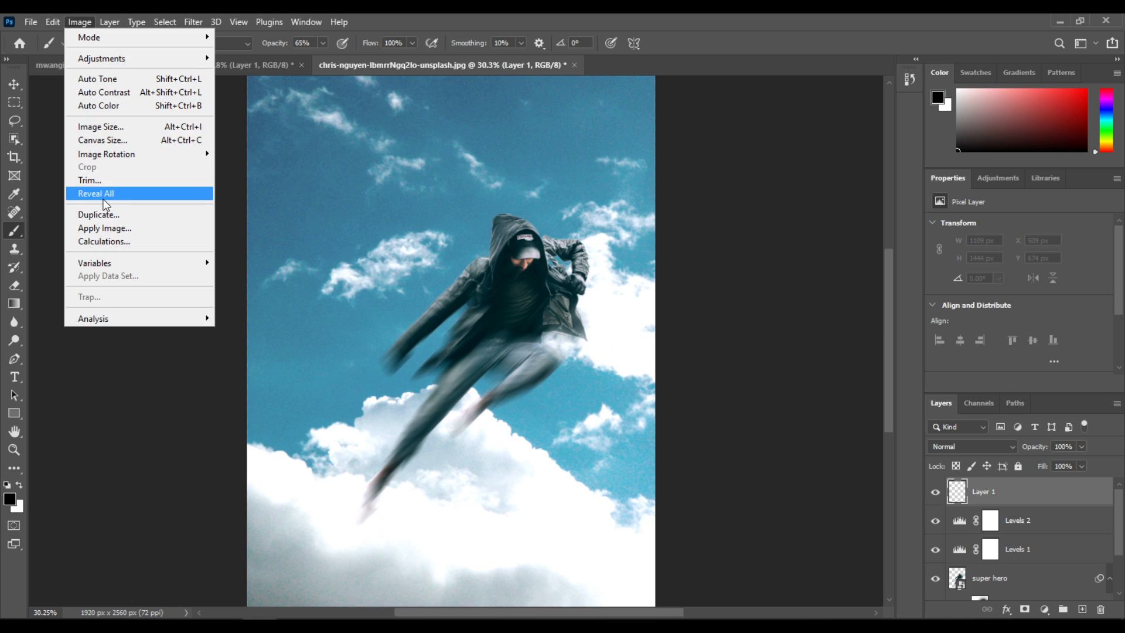
left_click(122, 229)
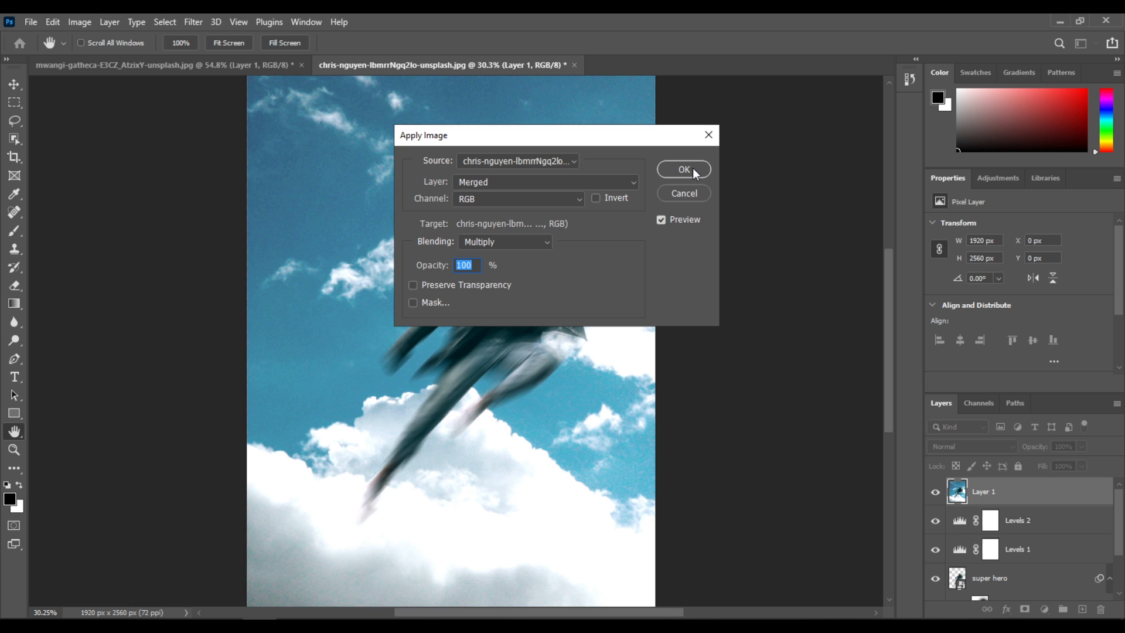
left_click(684, 169)
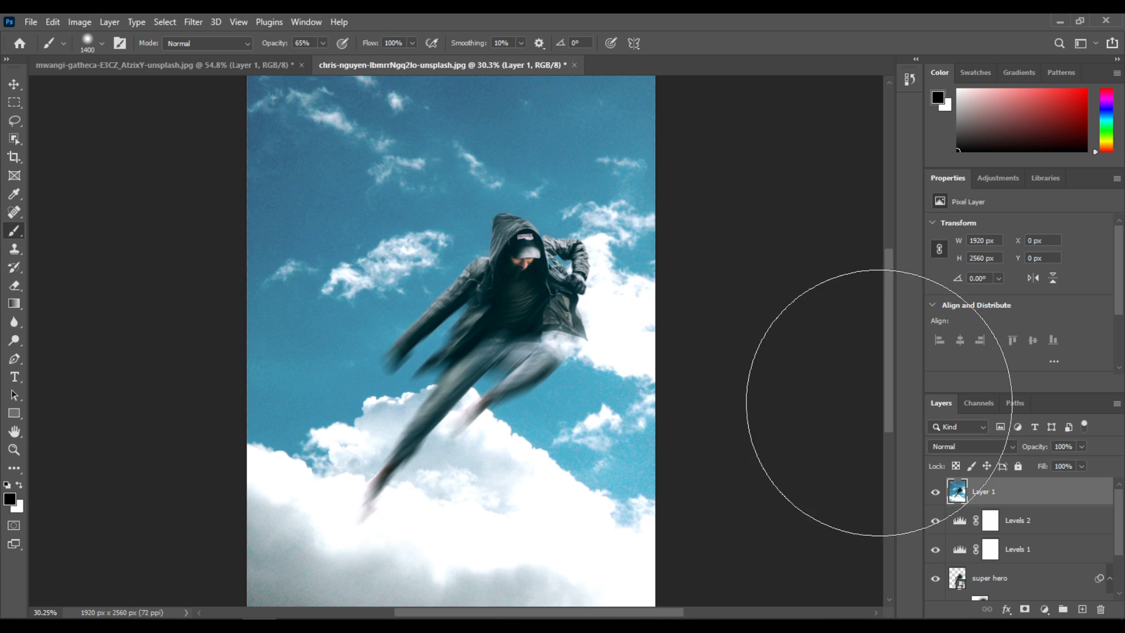
Apply a High Pass filter with a radius of 15 pixels to the merged image layer
left_click(193, 22)
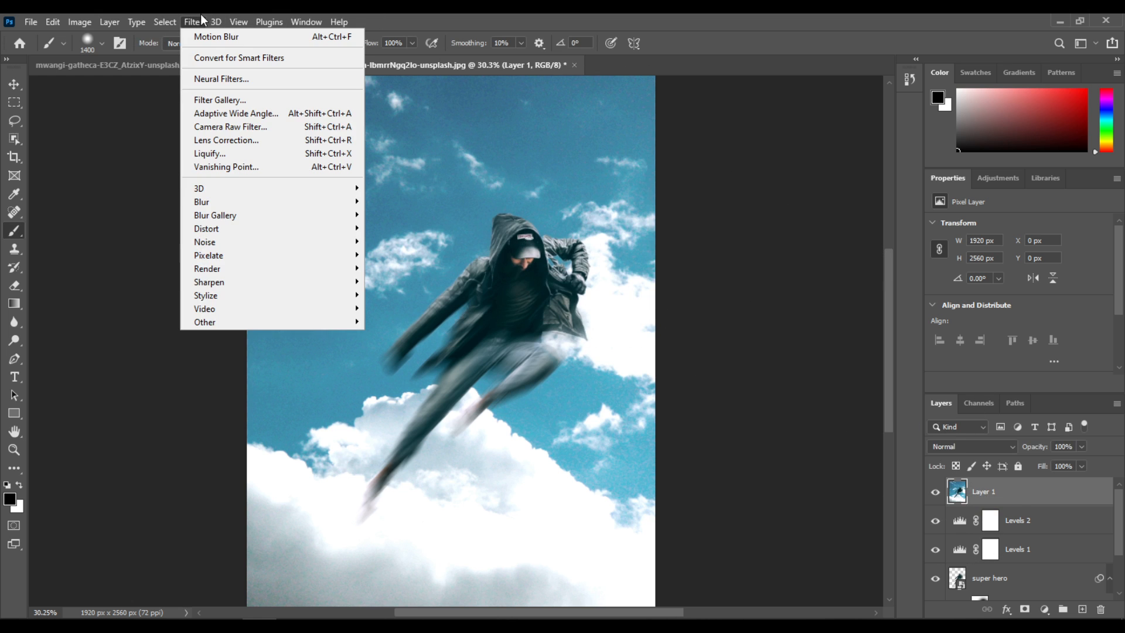
mouse_move(243, 324)
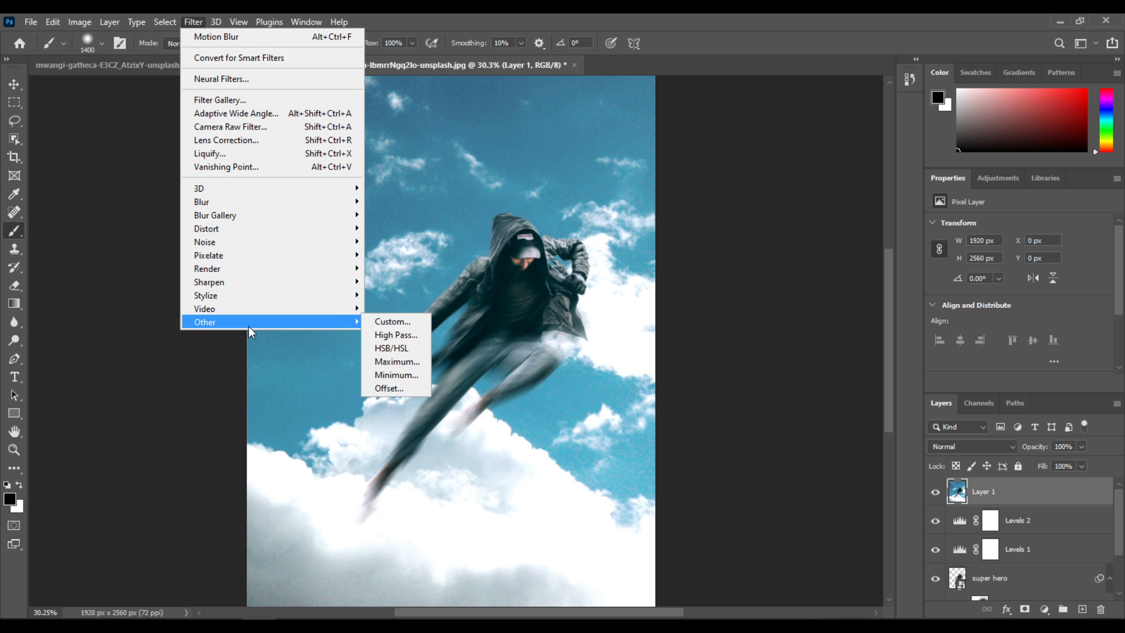
left_click(405, 335)
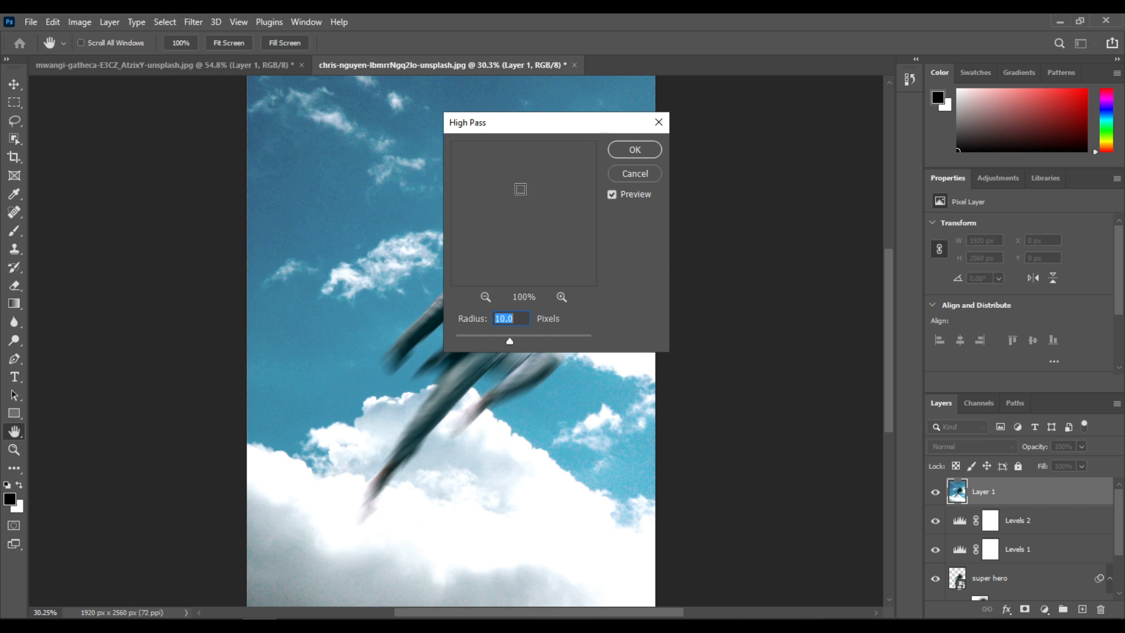
left_click_drag(554, 127, 765, 183)
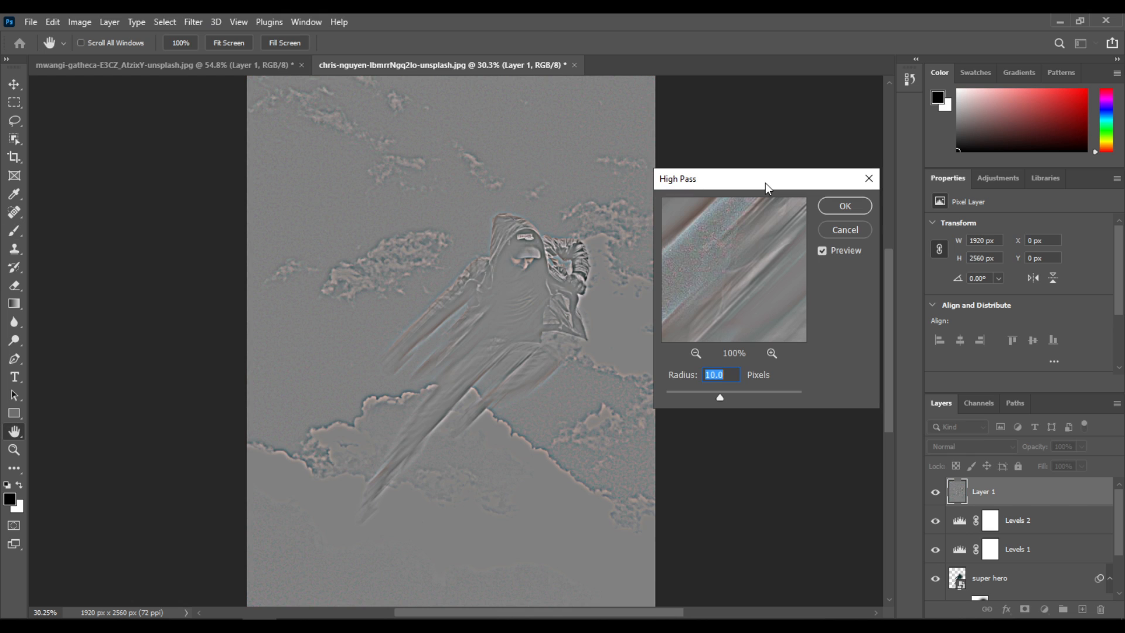
left_click(706, 397)
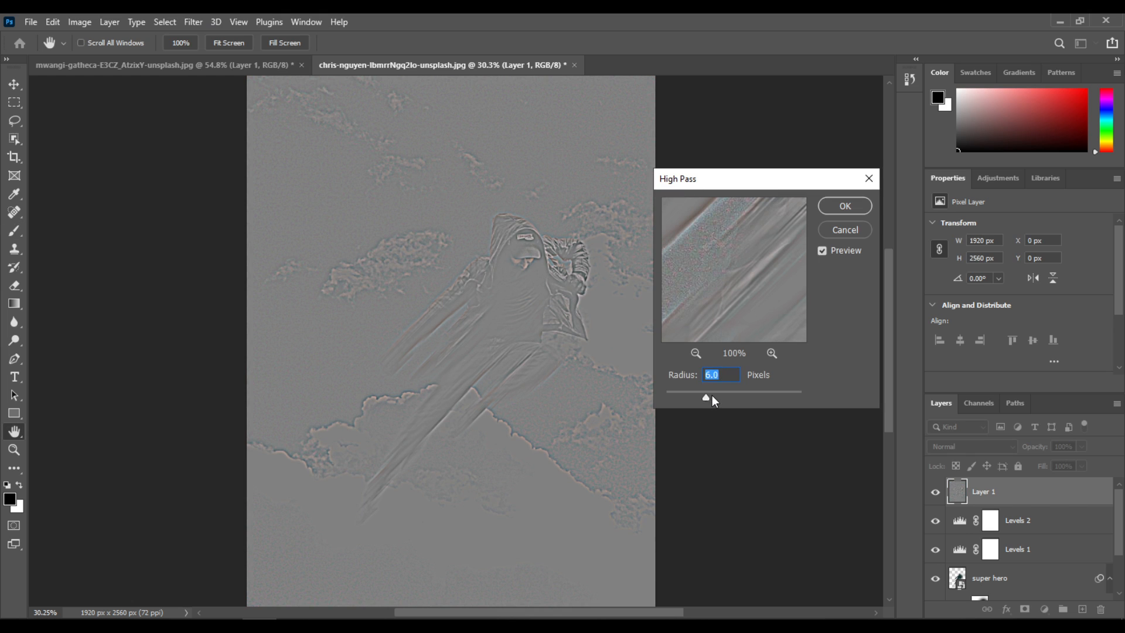
left_click_drag(712, 395, 730, 398)
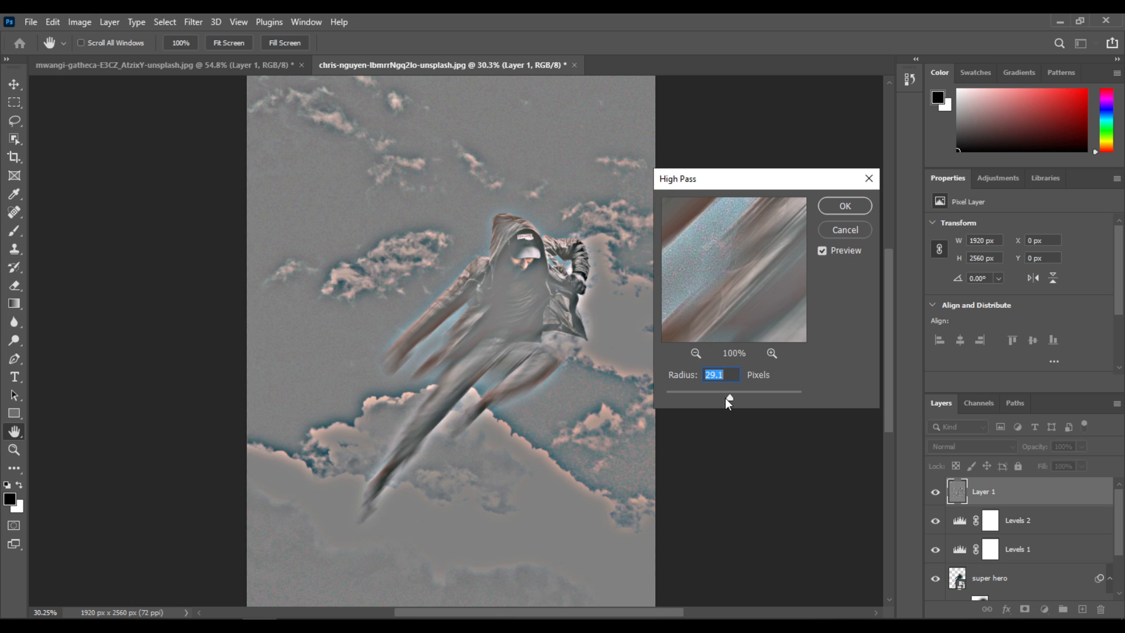
left_click_drag(726, 399, 711, 395)
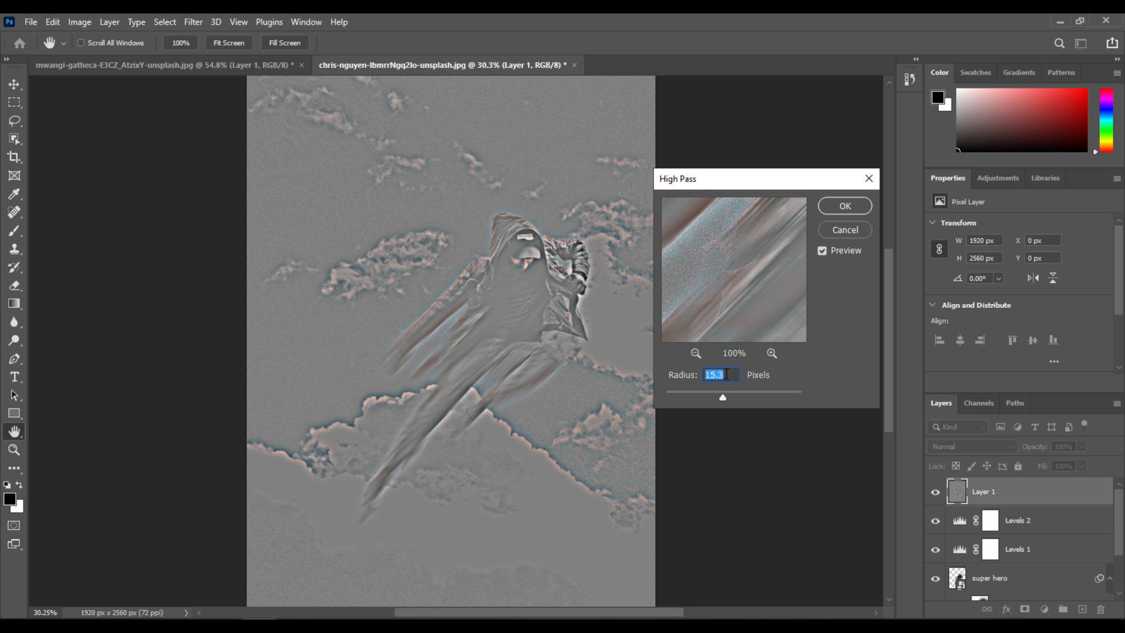
type("15")
left_click(856, 206)
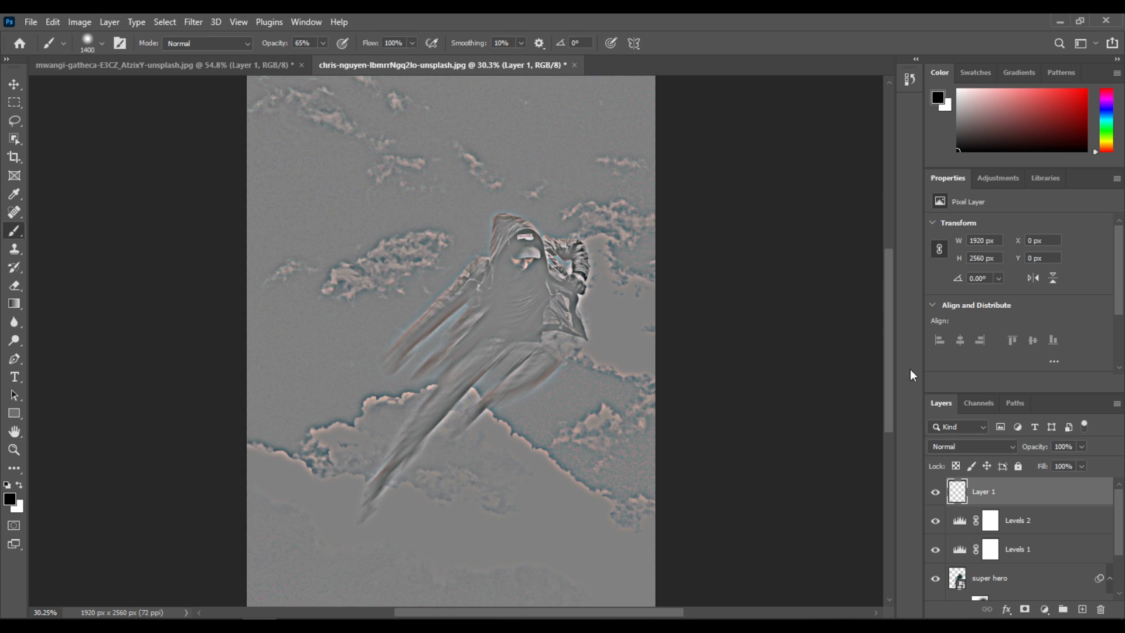
Set the High Pass layer's blend mode to Hard Light and its opacity to 60%
left_click(969, 447)
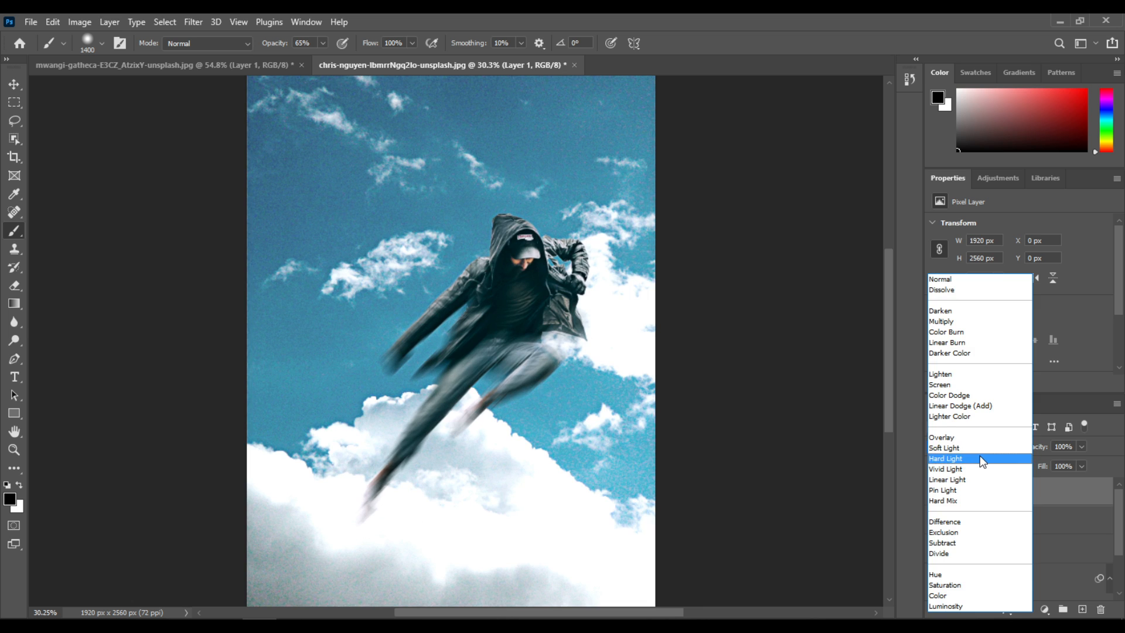
left_click(979, 457)
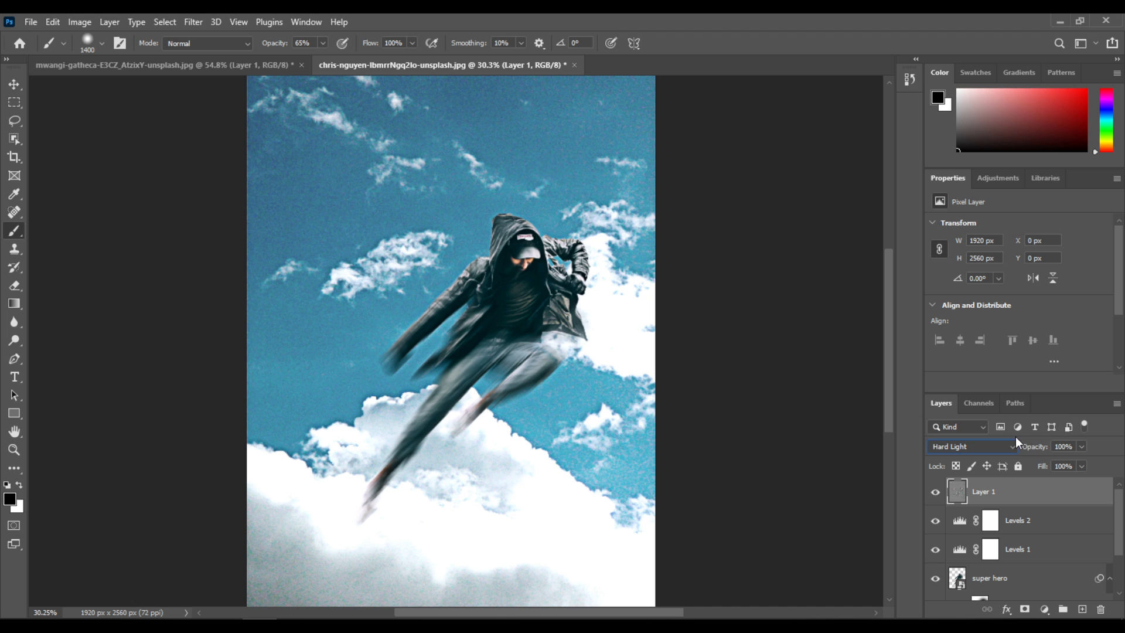
left_click(1082, 447)
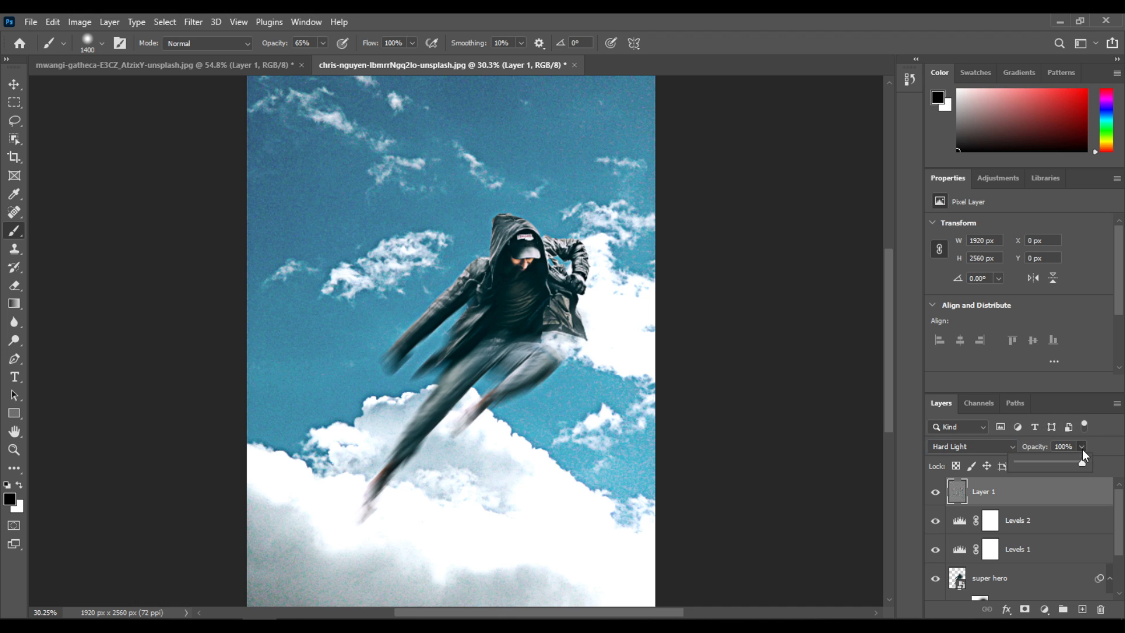
left_click(1052, 447)
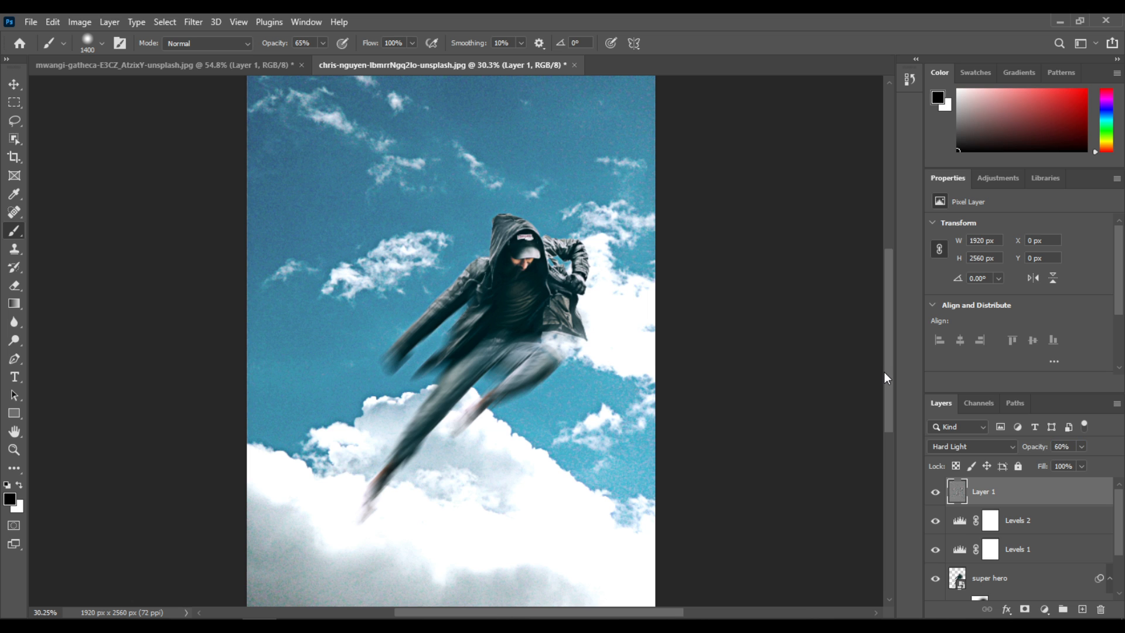
scroll(884, 372, "down", 1)
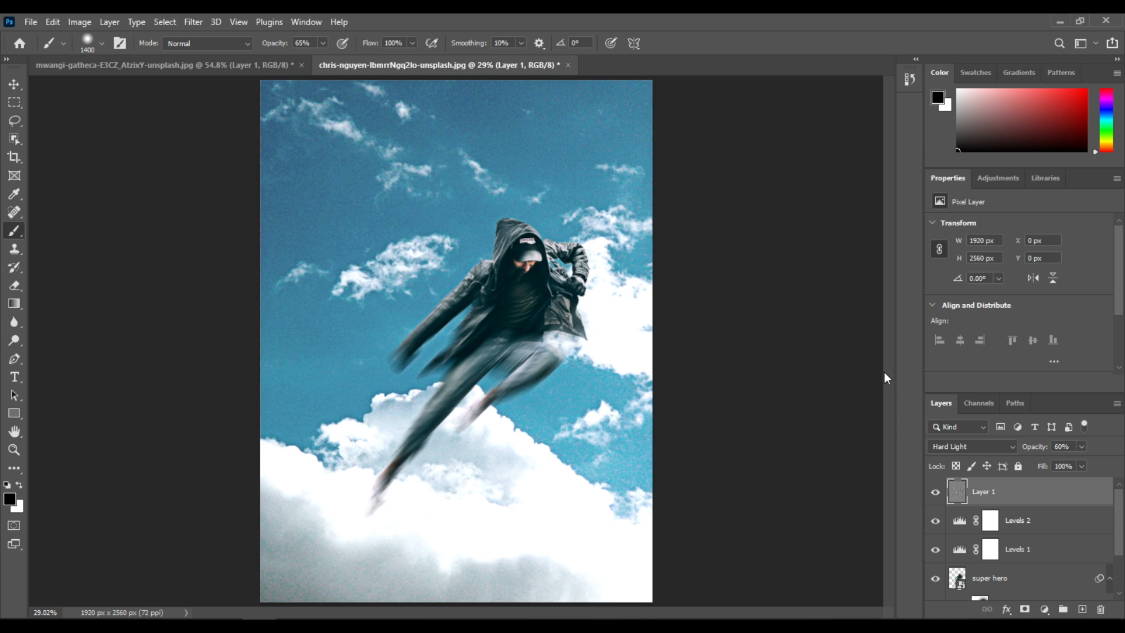